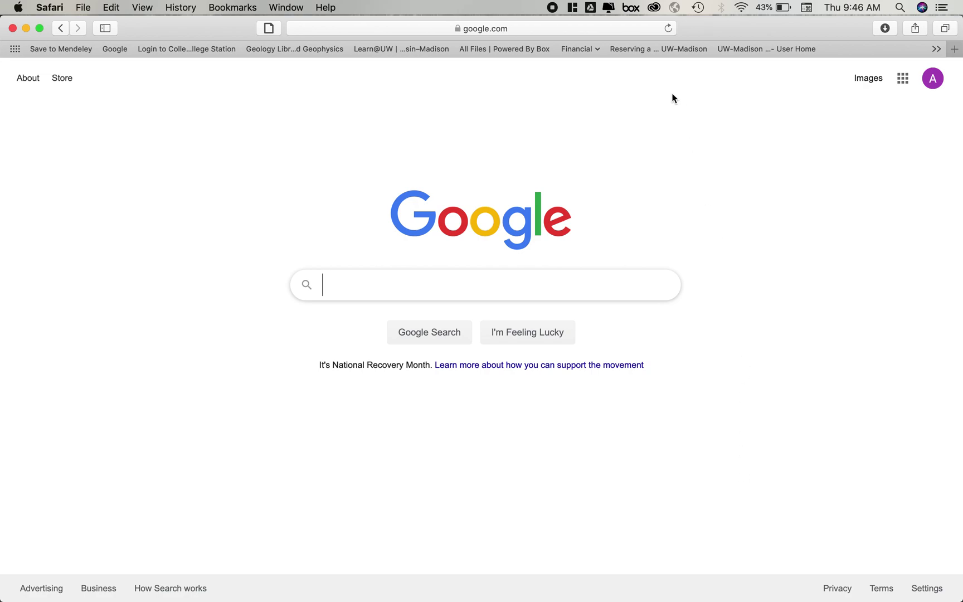
Open the UW-Madison events calendar at today.wisc.edu and browse today's events
click(544, 30)
text(today)
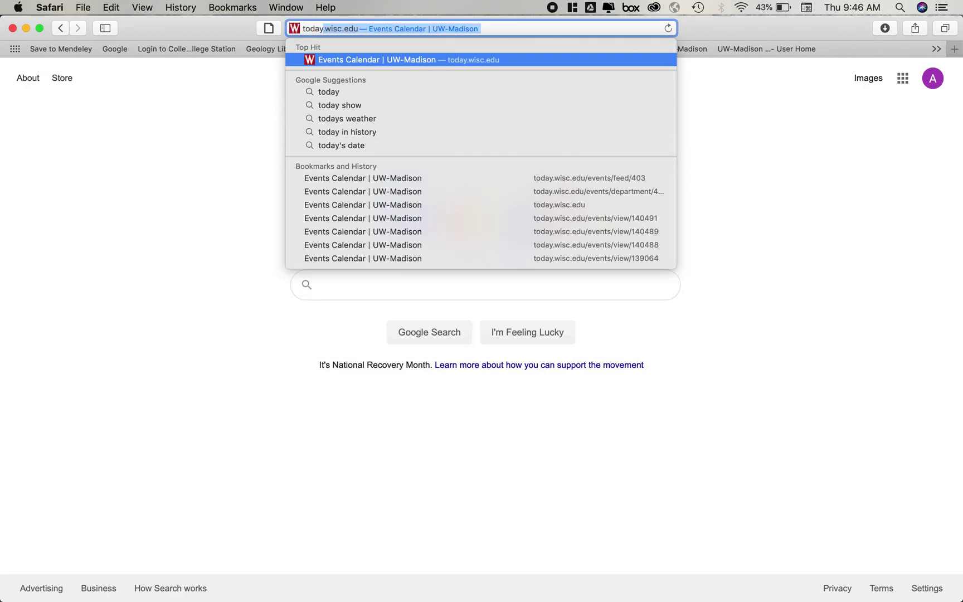
key(Return)
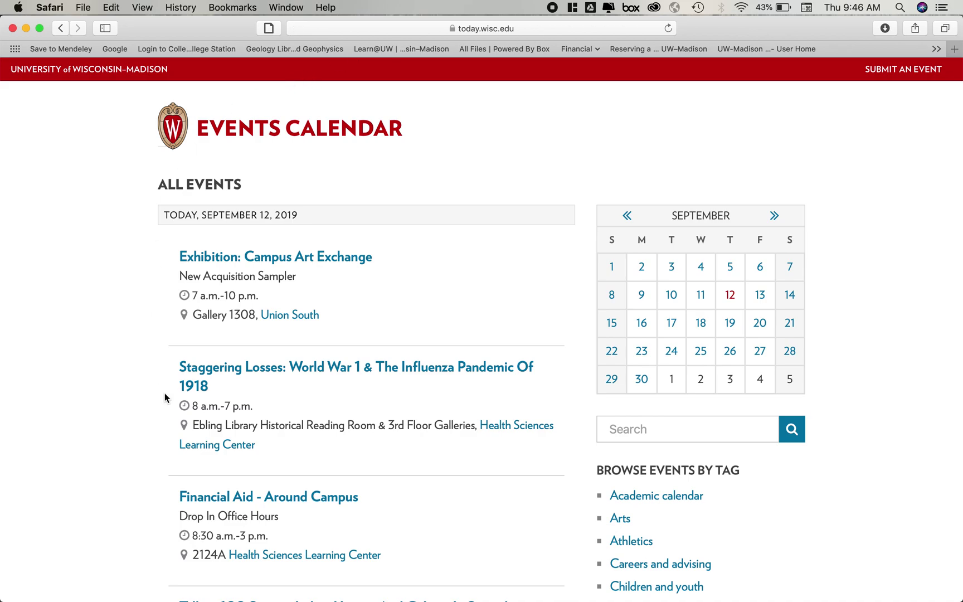
scroll(165, 393, down, 15)
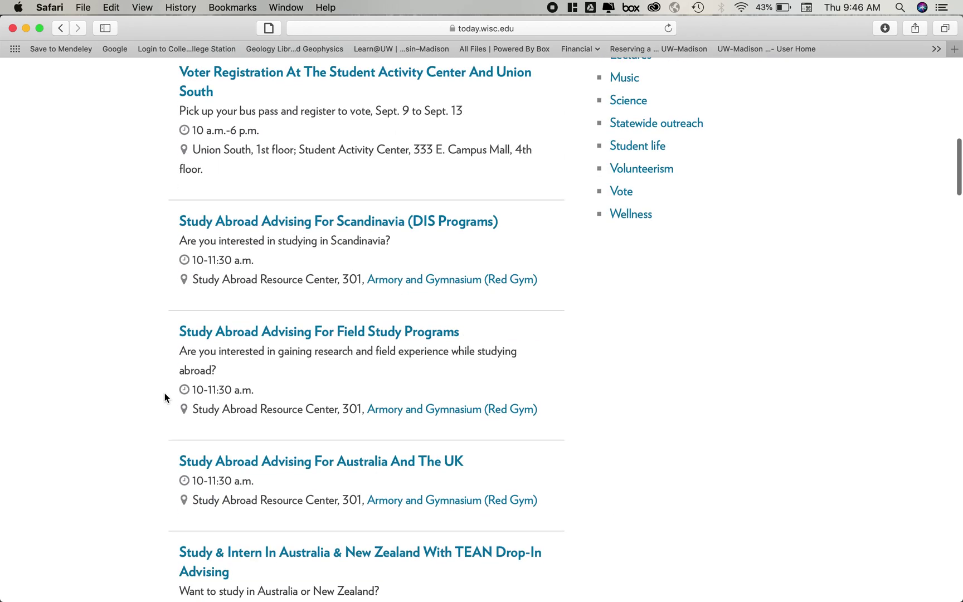
scroll(165, 394, down, 6)
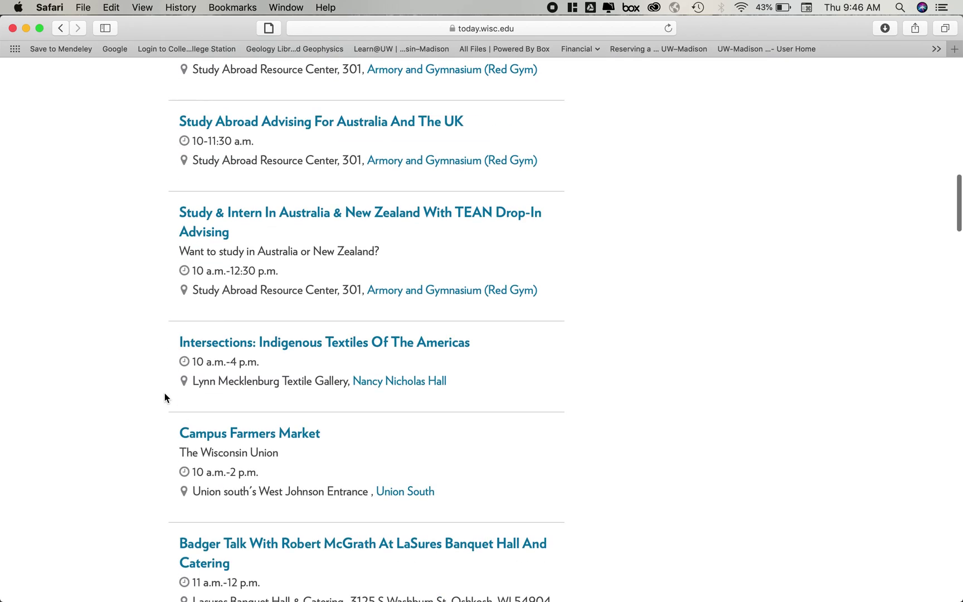
scroll(165, 393, up, 20)
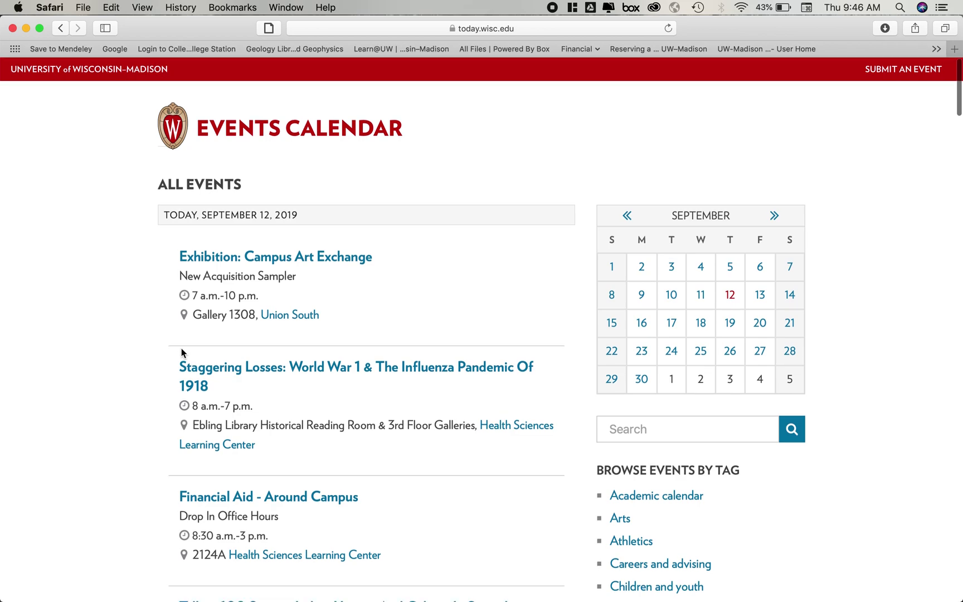
Go to the event submission site and look over the upcoming events under My Events
click(896, 73)
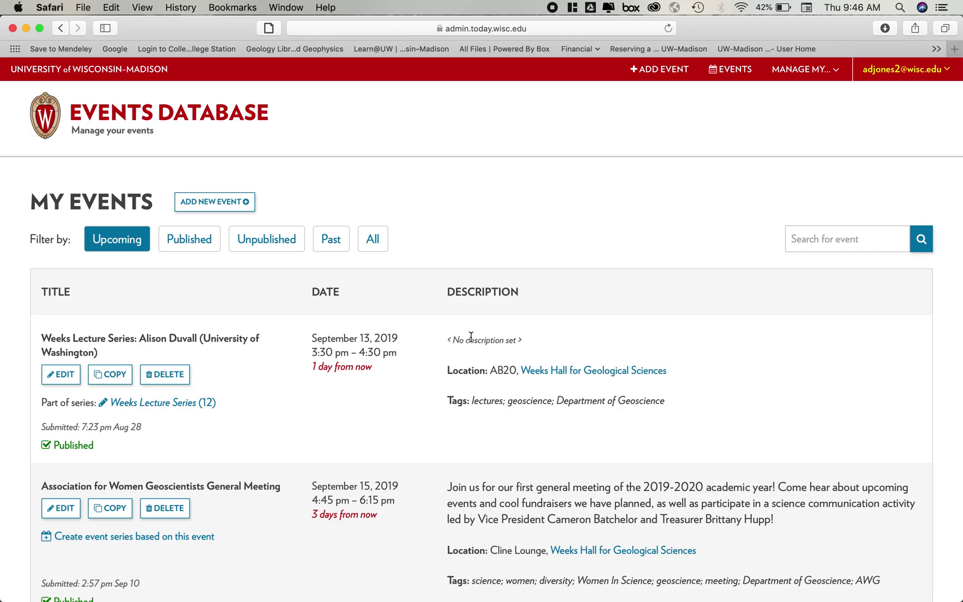
scroll(348, 418, down, 8)
scroll(348, 417, down, 3)
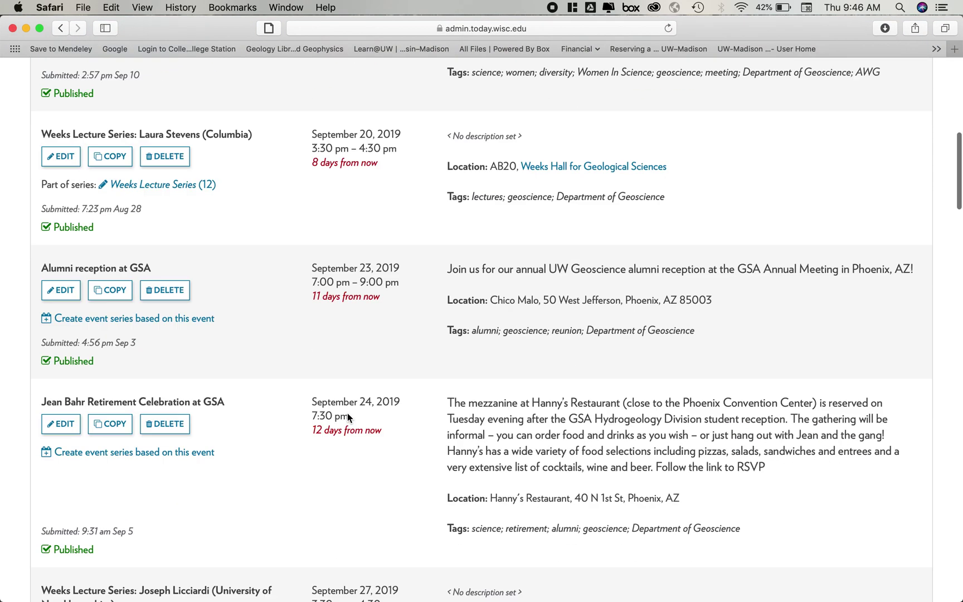
scroll(347, 413, up, 15)
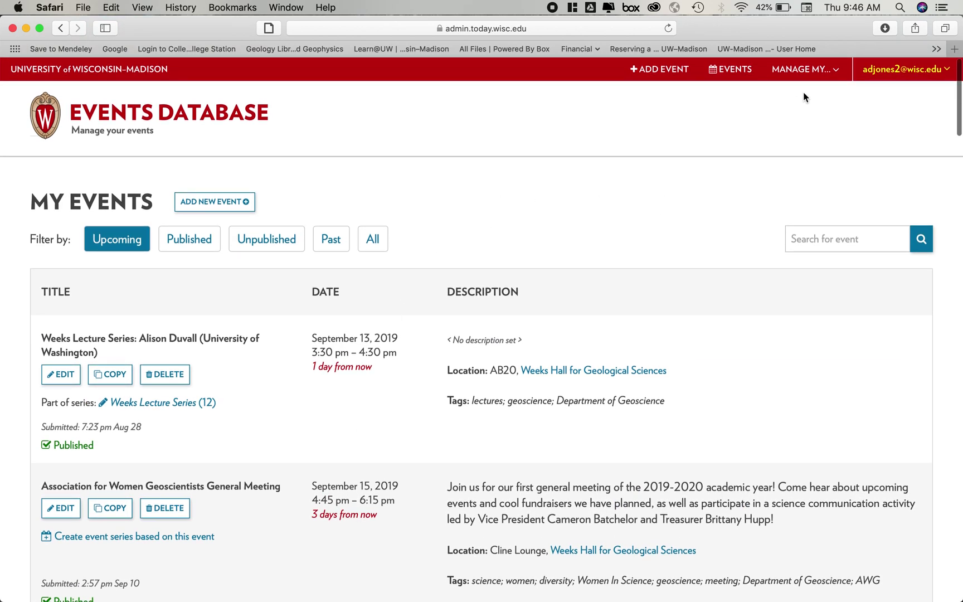
Open the management page for the department
click(812, 69)
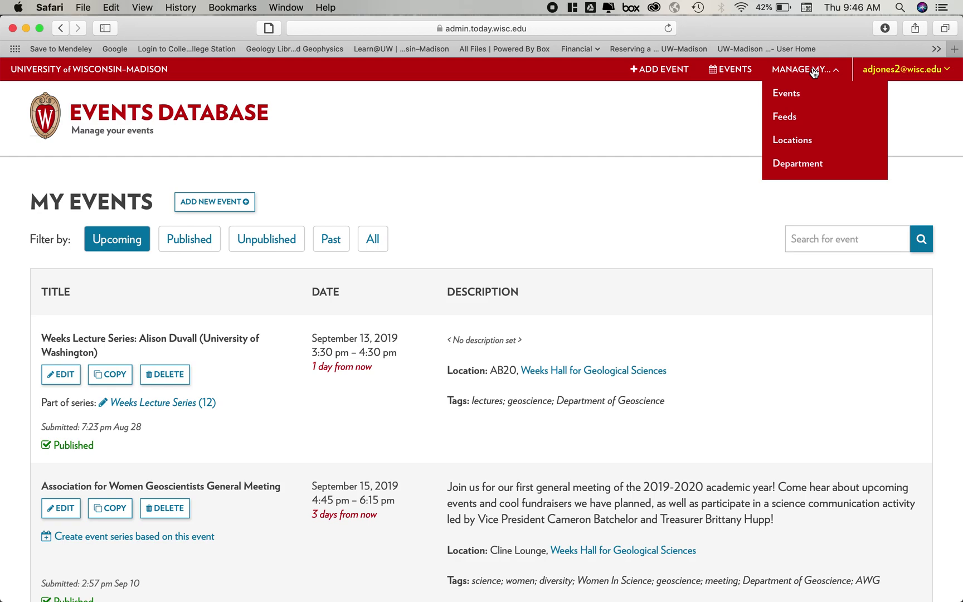
click(802, 68)
click(802, 70)
click(811, 166)
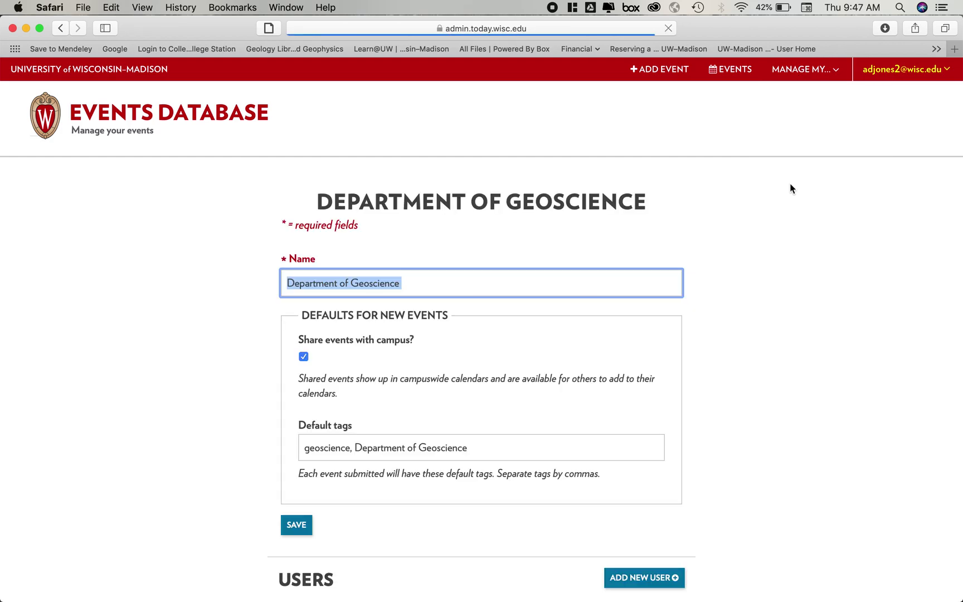
Examine the Department of Geoscience's defaults for new events, its user list and its department feeds
click(769, 371)
scroll(769, 373, down, 3)
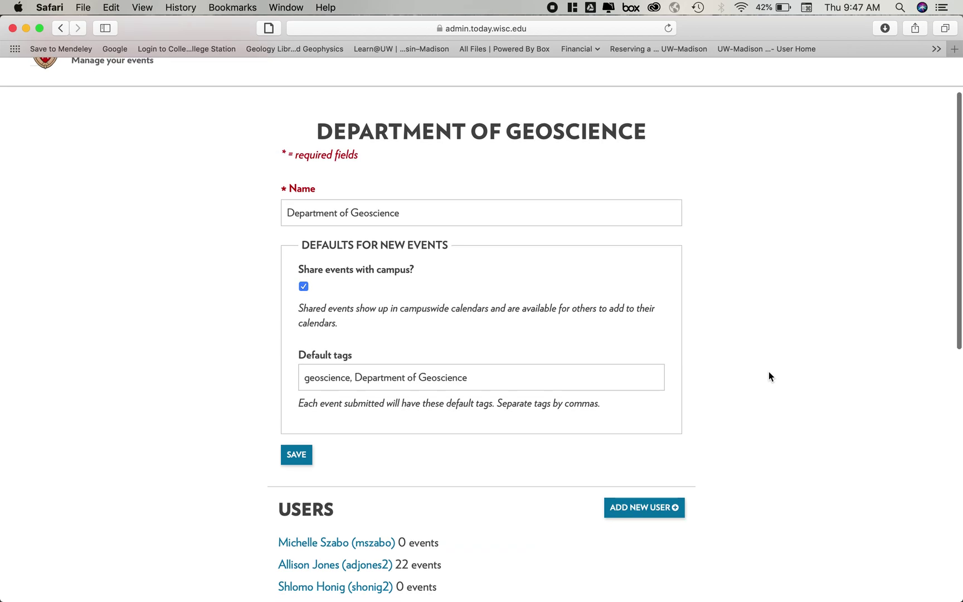
scroll(769, 378, down, 5)
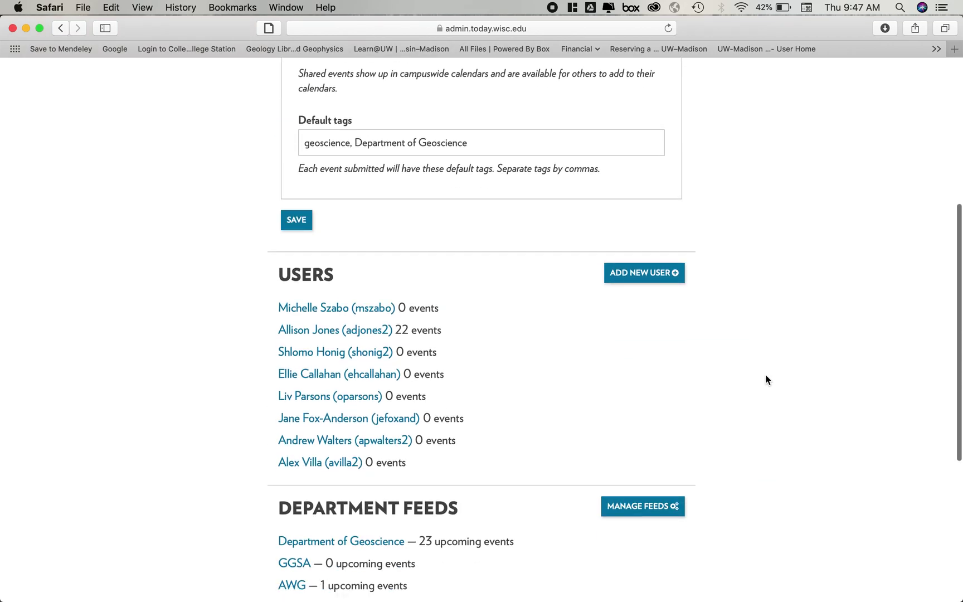
scroll(766, 380, down, 1)
scroll(766, 380, up, 3)
scroll(766, 380, down, 5)
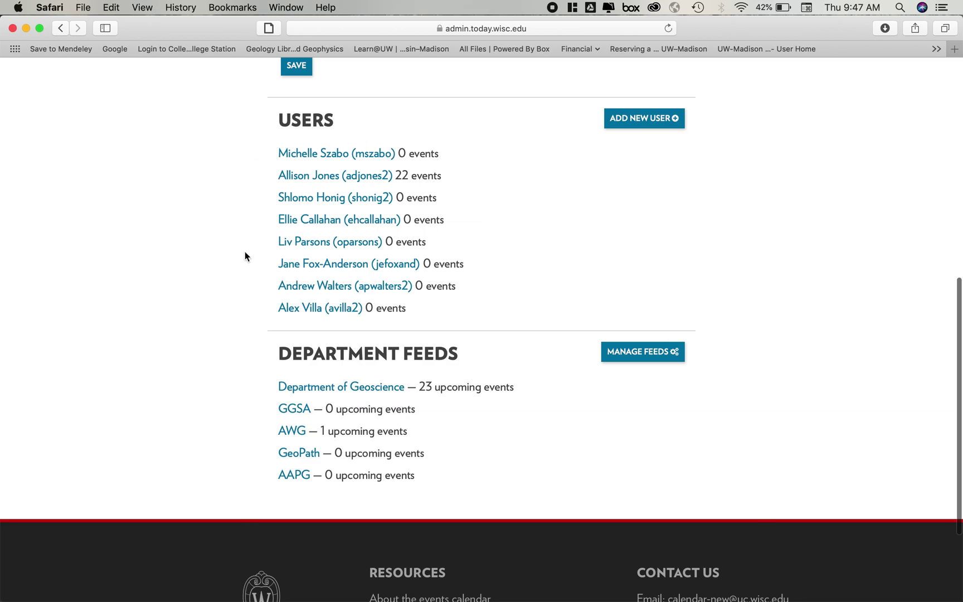
scroll(202, 280, down, 1)
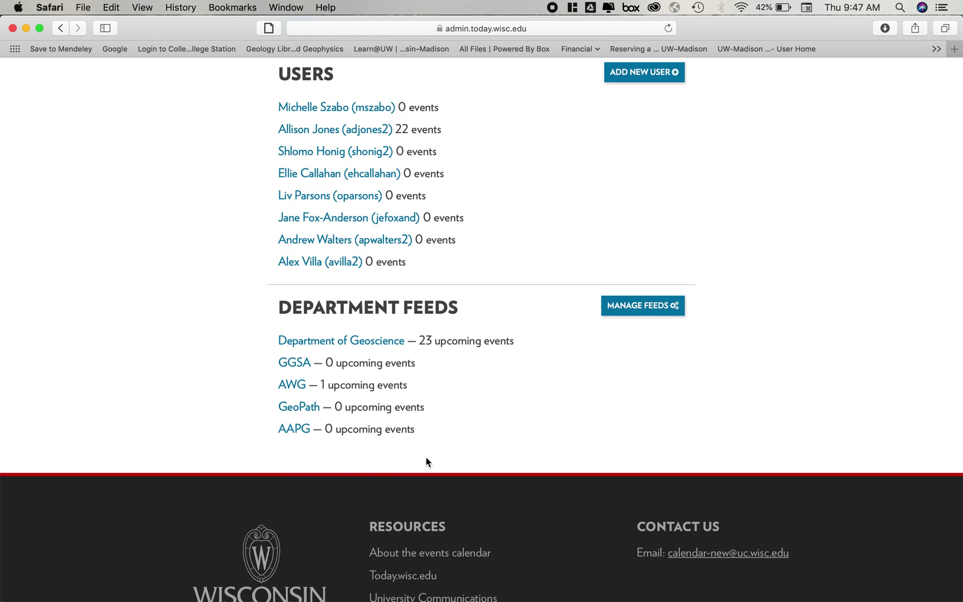
scroll(426, 457, up, 10)
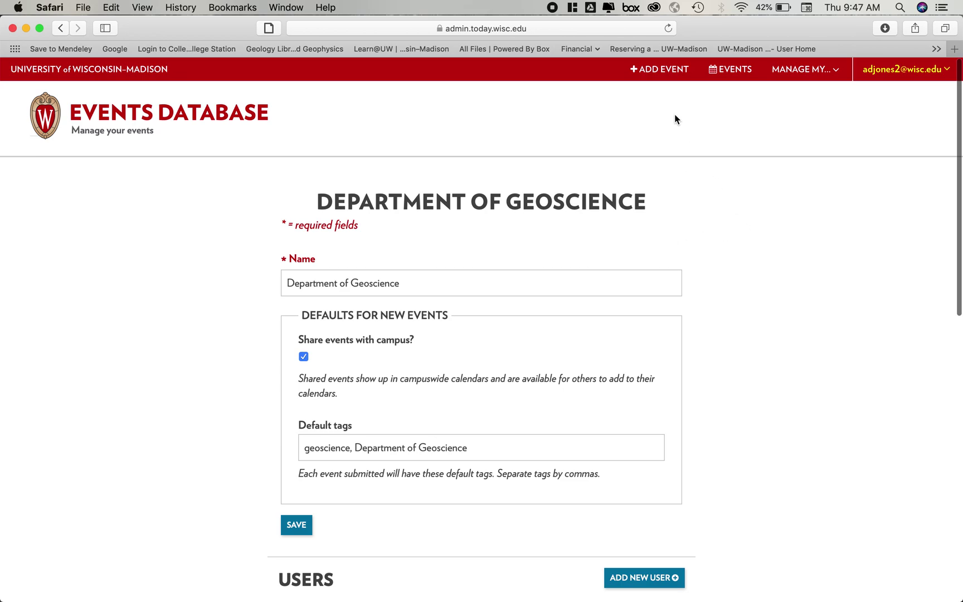
Start a new event submission and review the event description and start date fields
click(665, 69)
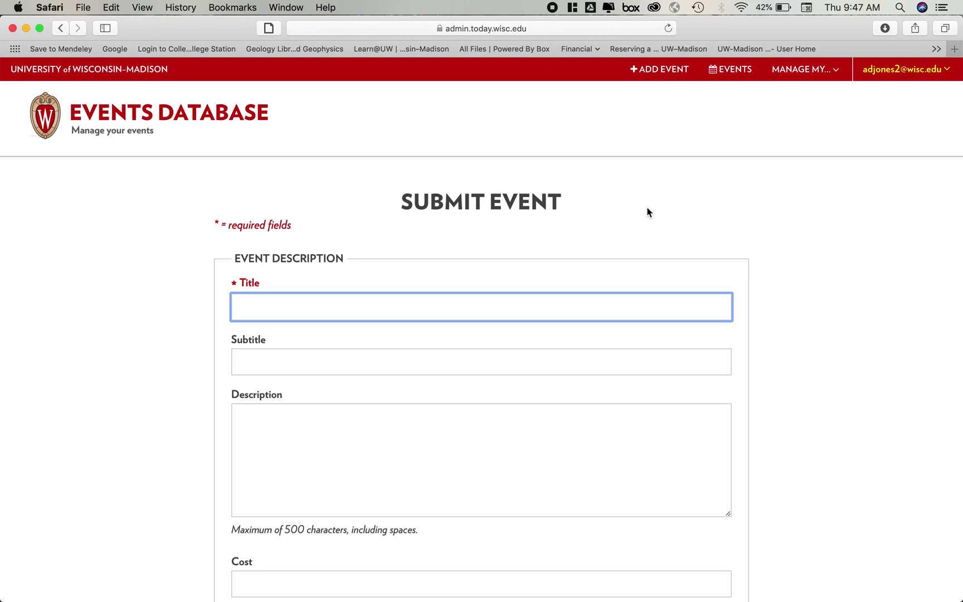
scroll(815, 376, down, 2)
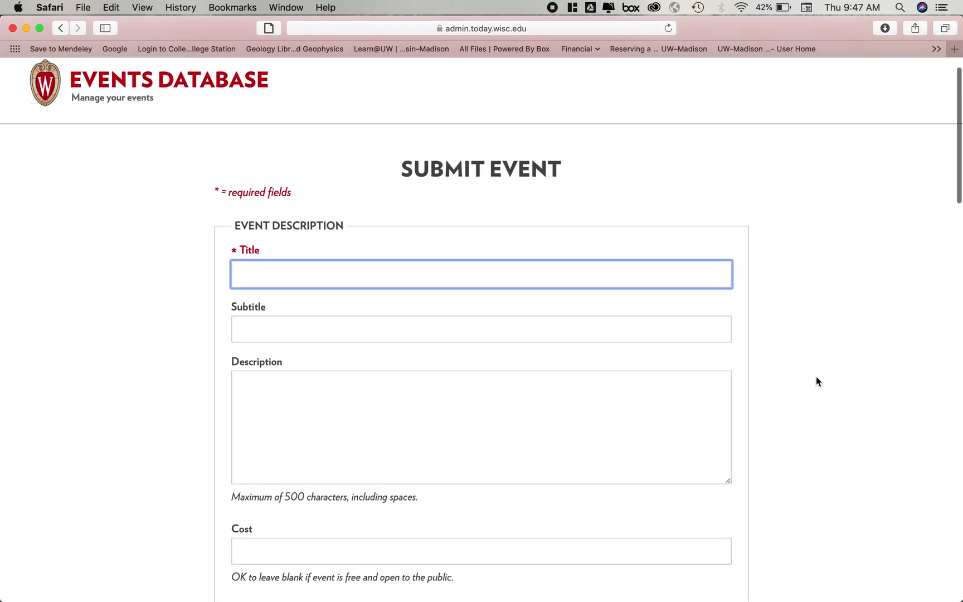
scroll(816, 377, down, 5)
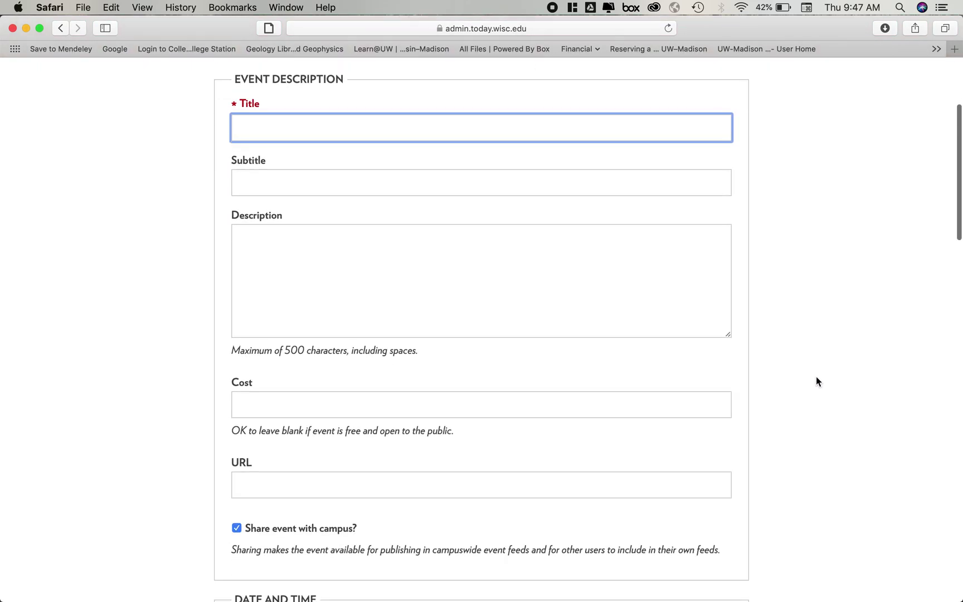
scroll(817, 377, up, 2)
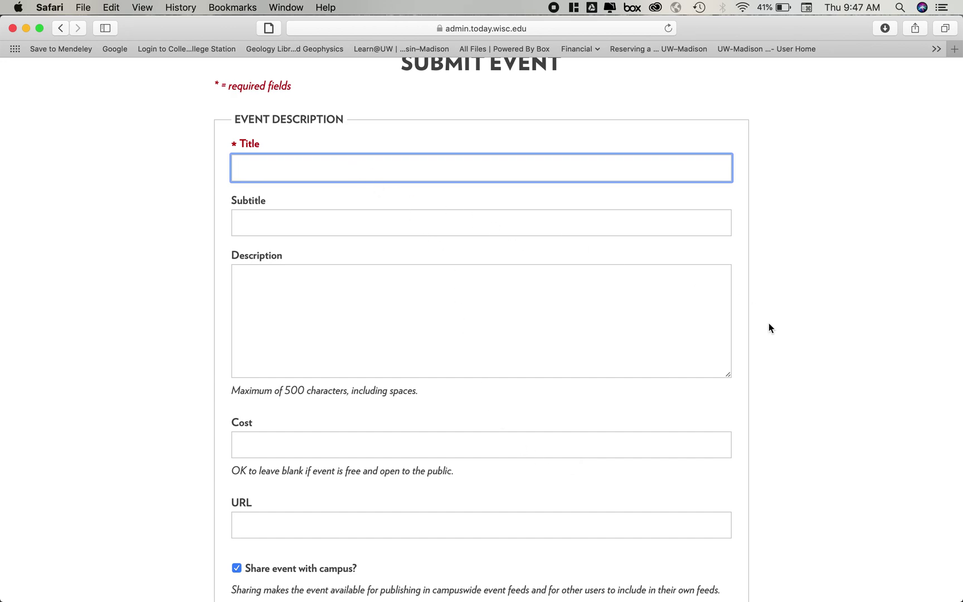
scroll(802, 389, down, 1)
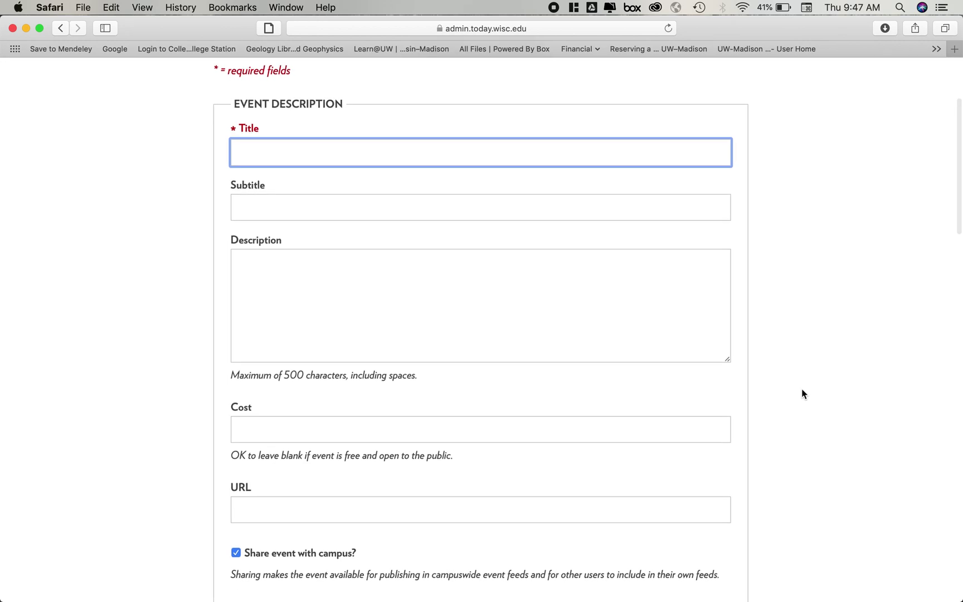
scroll(802, 390, down, 5)
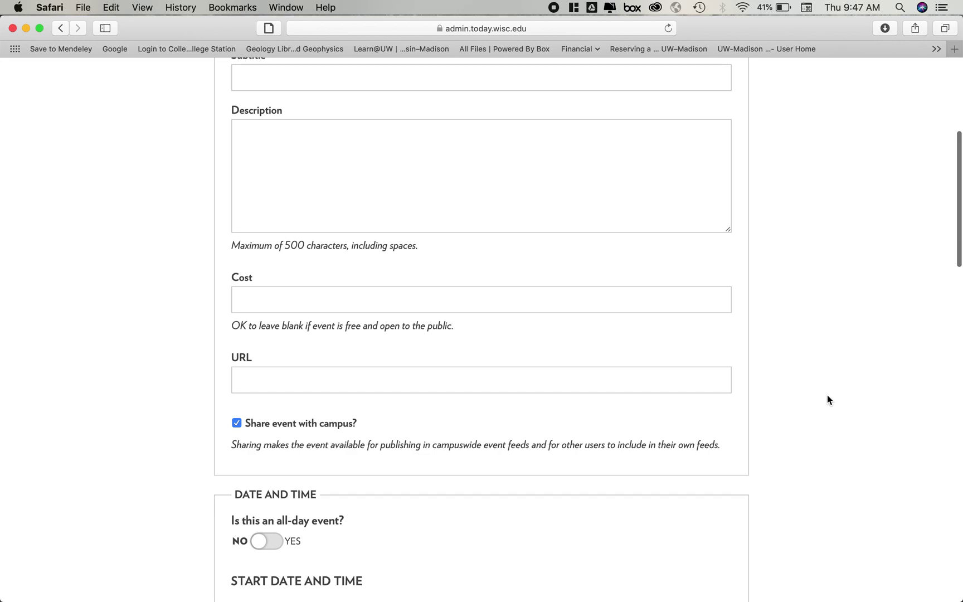
scroll(824, 399, down, 3)
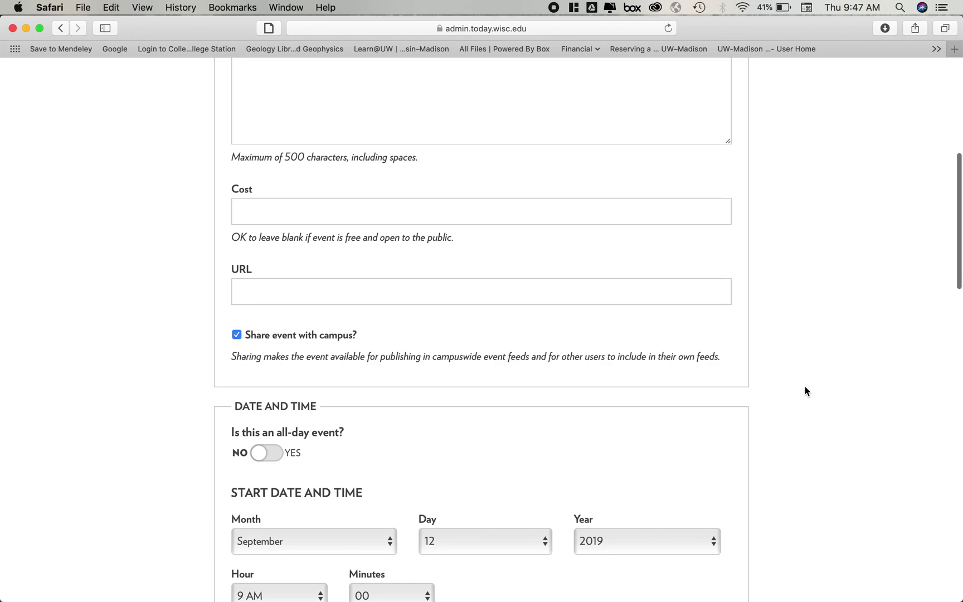
scroll(813, 437, down, 1)
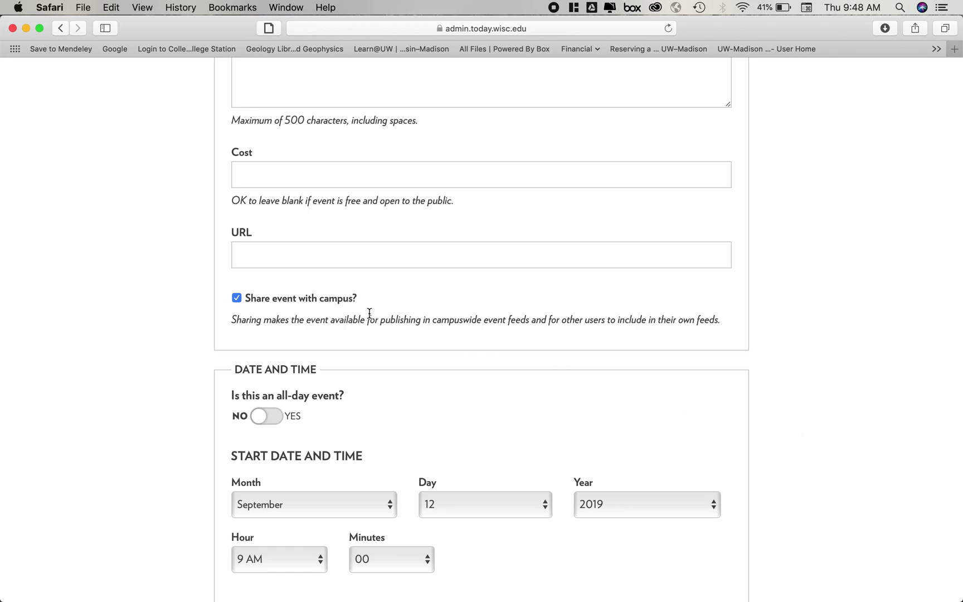
scroll(369, 314, down, 3)
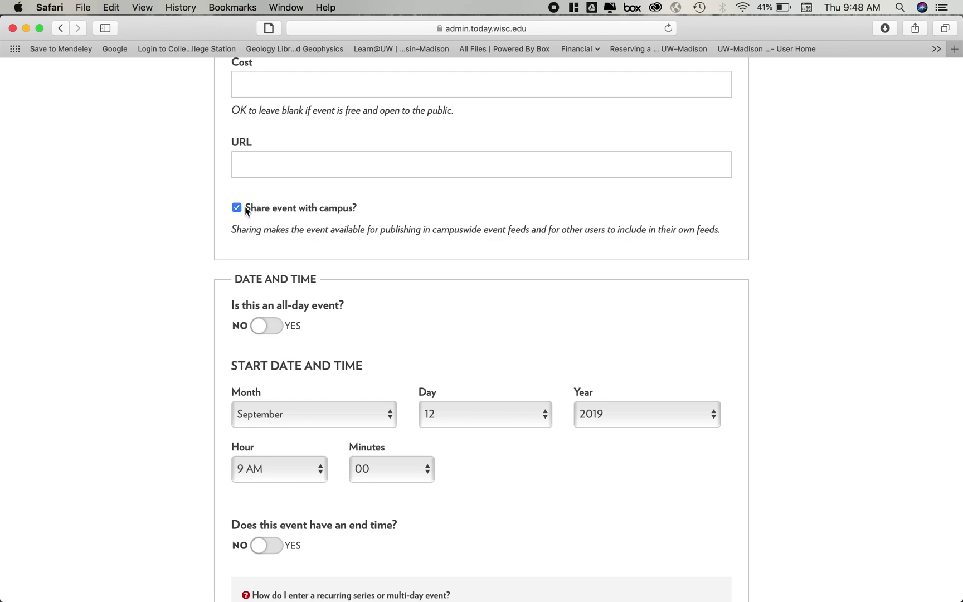
Disable sharing the event with campus, and enable it again
scroll(240, 208, up, 1)
click(236, 232)
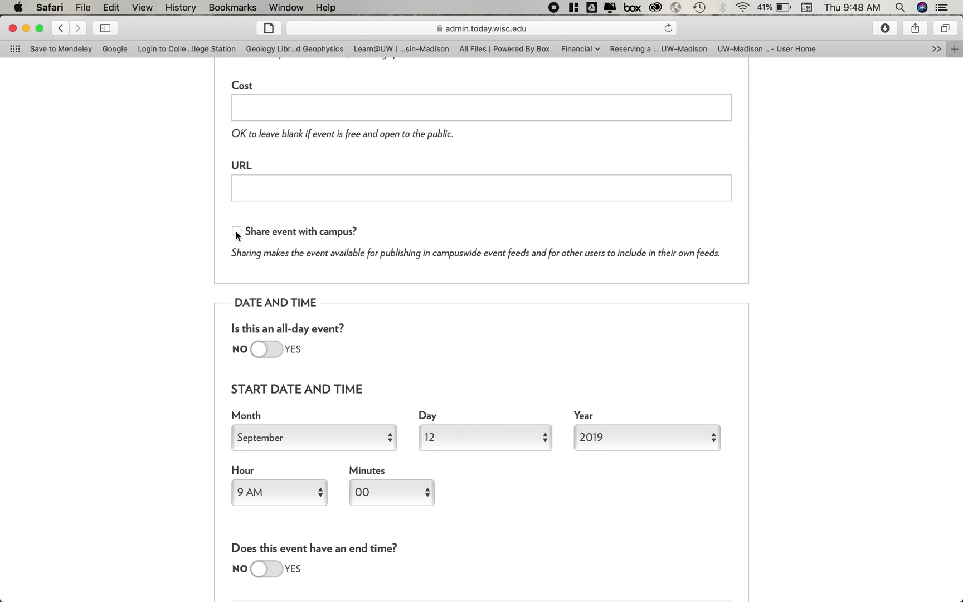
click(237, 232)
Specify in the date and time section that the event has an end time
scroll(204, 313, down, 5)
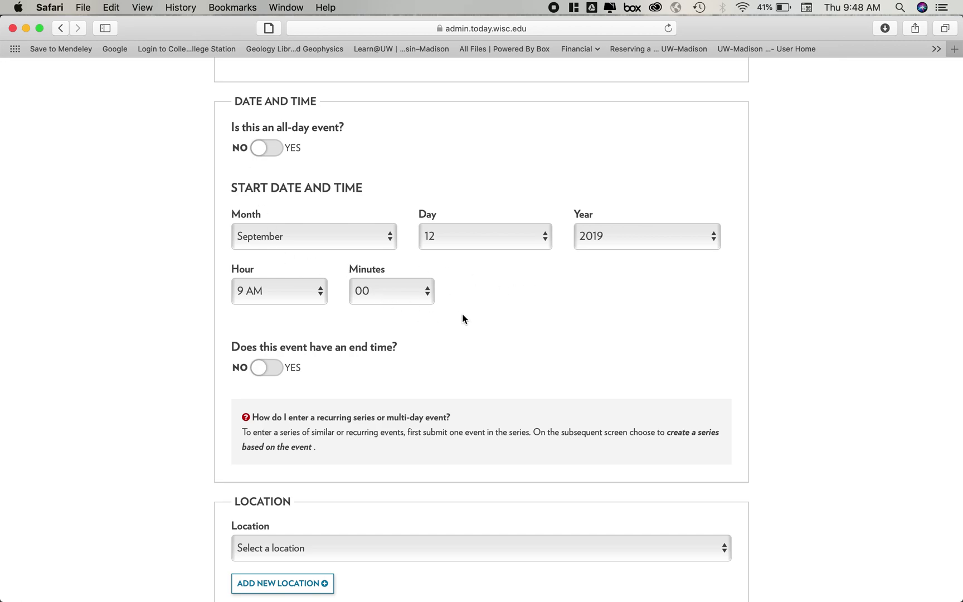
click(278, 371)
scroll(200, 394, down, 5)
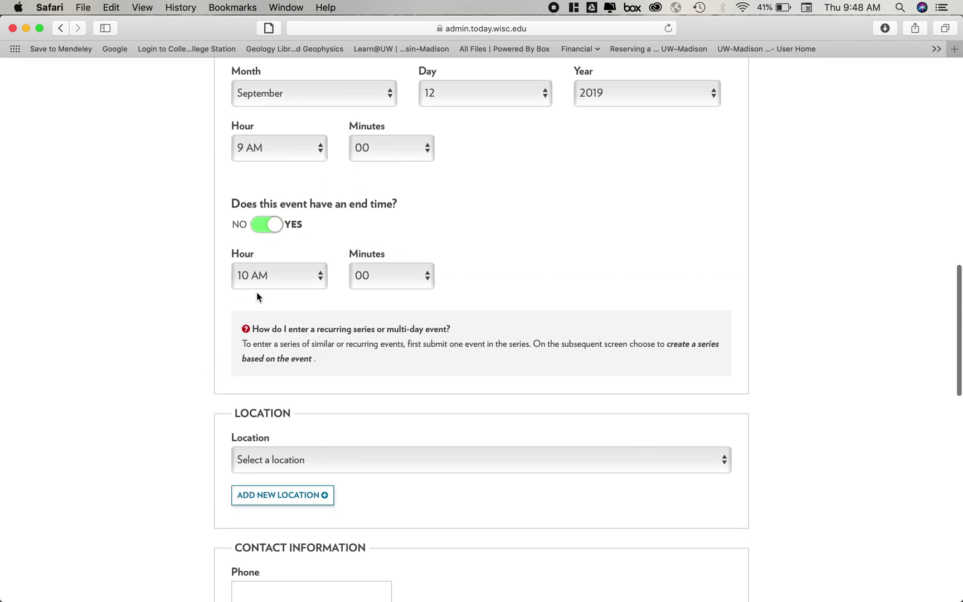
Look through the saved locations available for the event without choosing one
scroll(165, 351, down, 6)
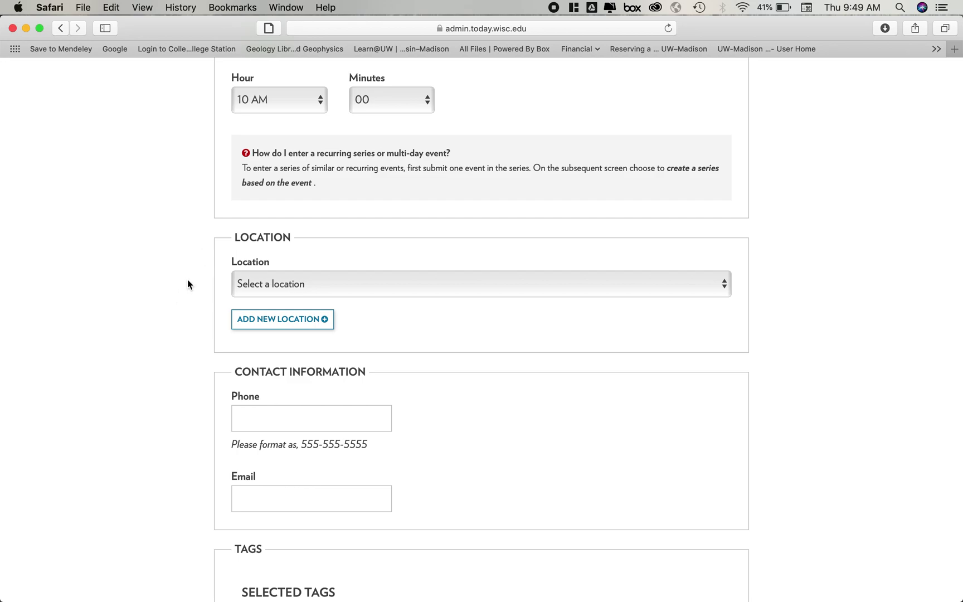
scroll(174, 325, down, 4)
scroll(175, 325, down, 1)
scroll(175, 325, up, 1)
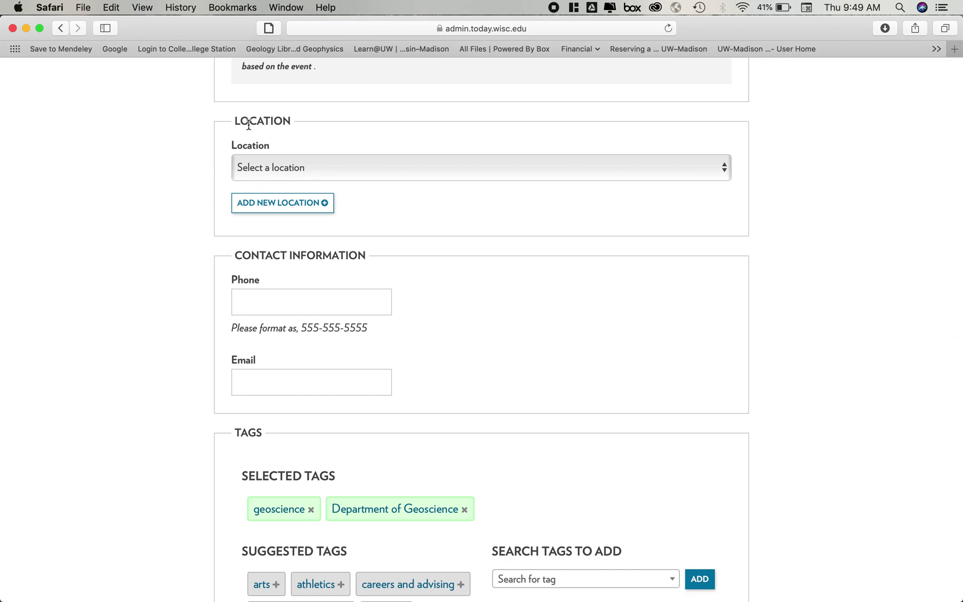
click(360, 167)
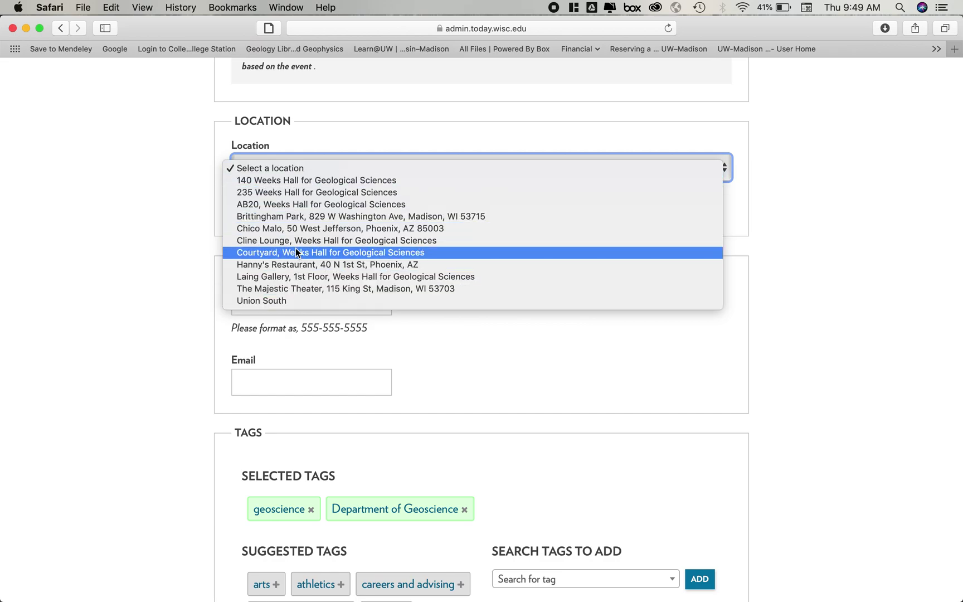
click(299, 167)
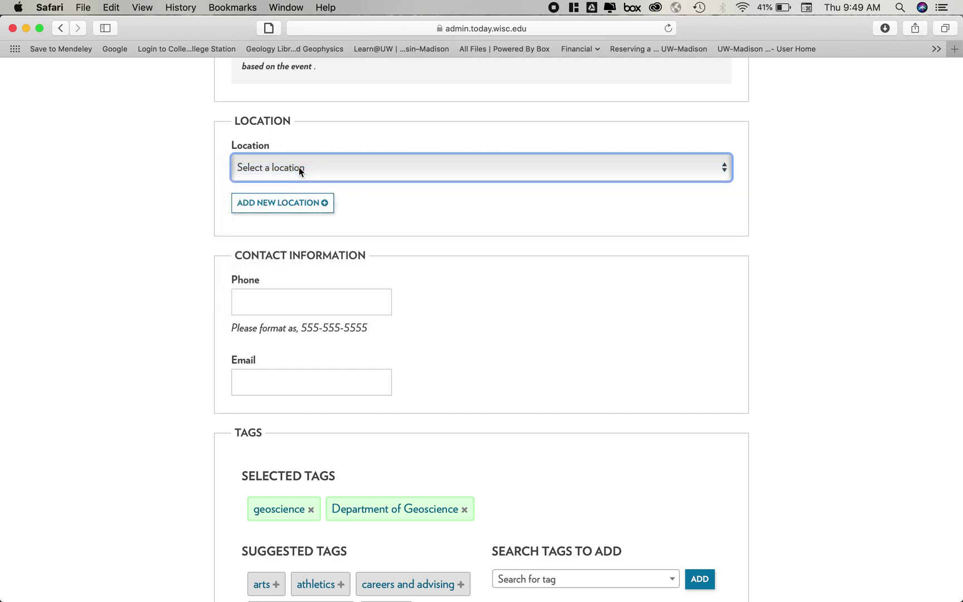
Add a new campus location for the event with room Cline Lounge in Weeks Hall for Geological Sciences
click(284, 203)
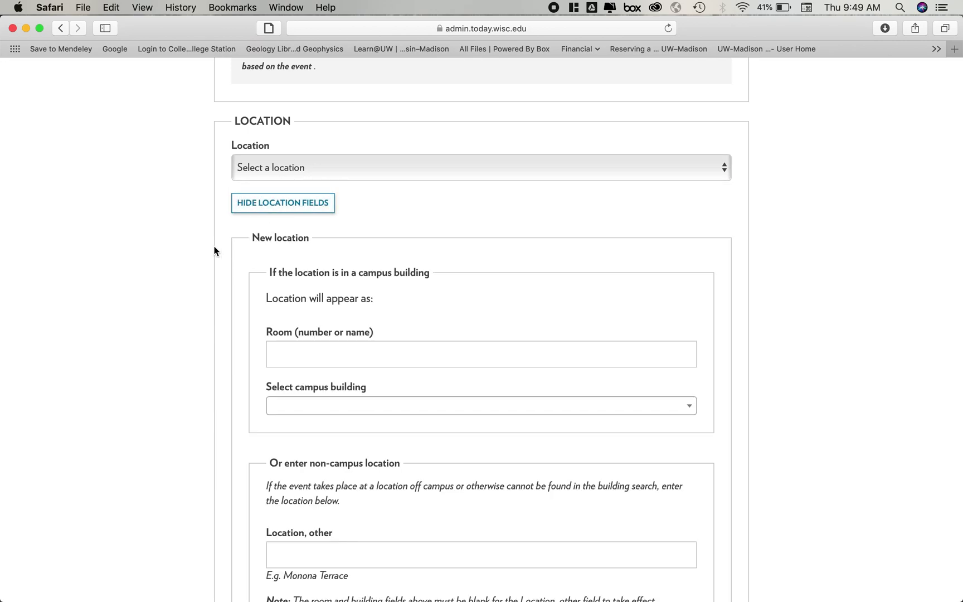
scroll(198, 351, down, 5)
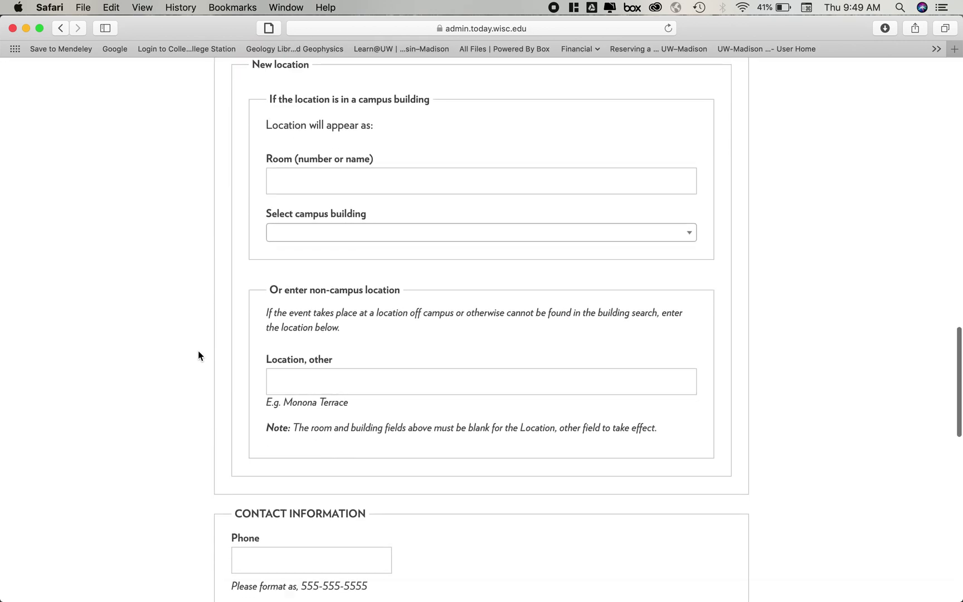
click(301, 179)
text(Cline Lounge)
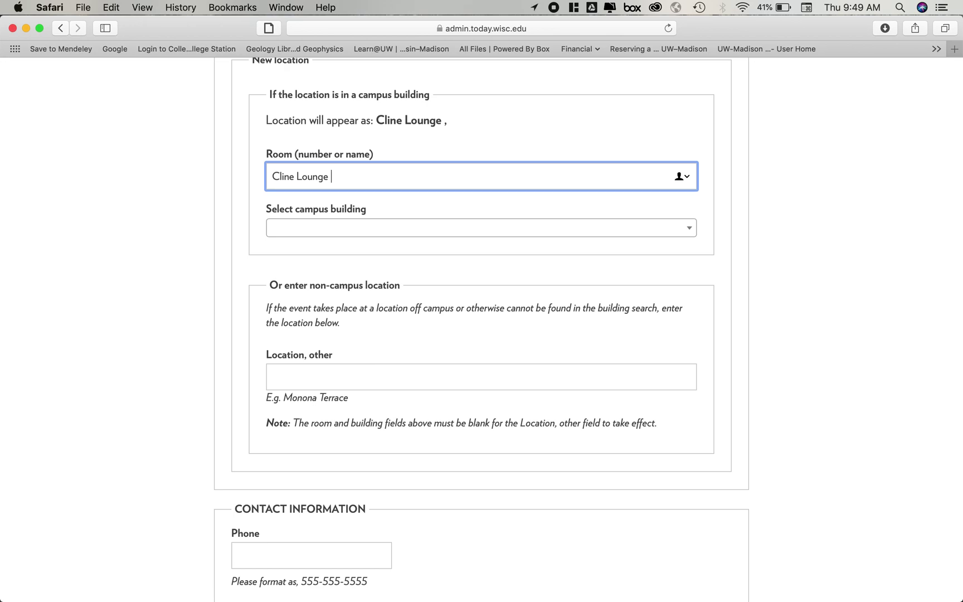
click(364, 226)
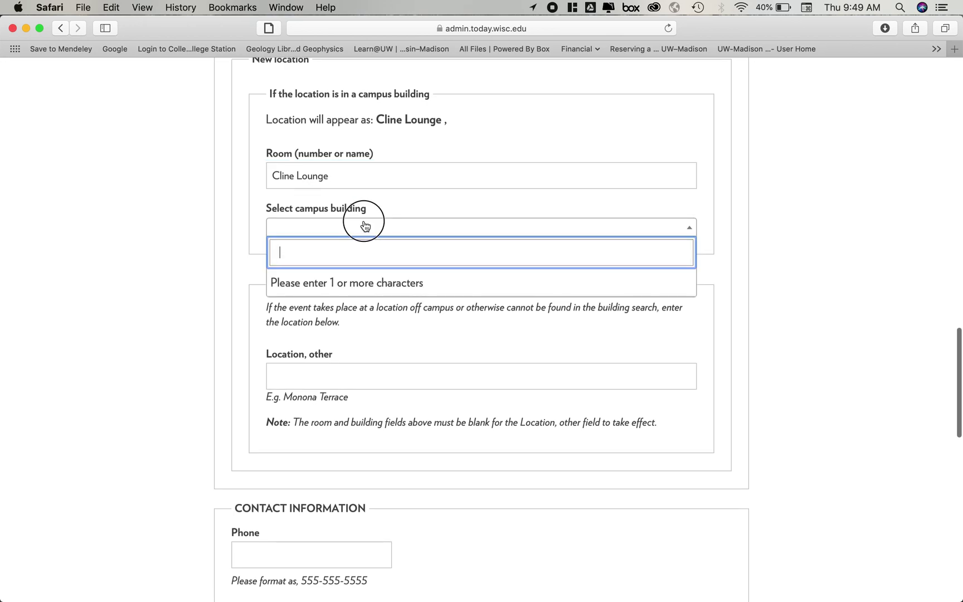
text(Weeks)
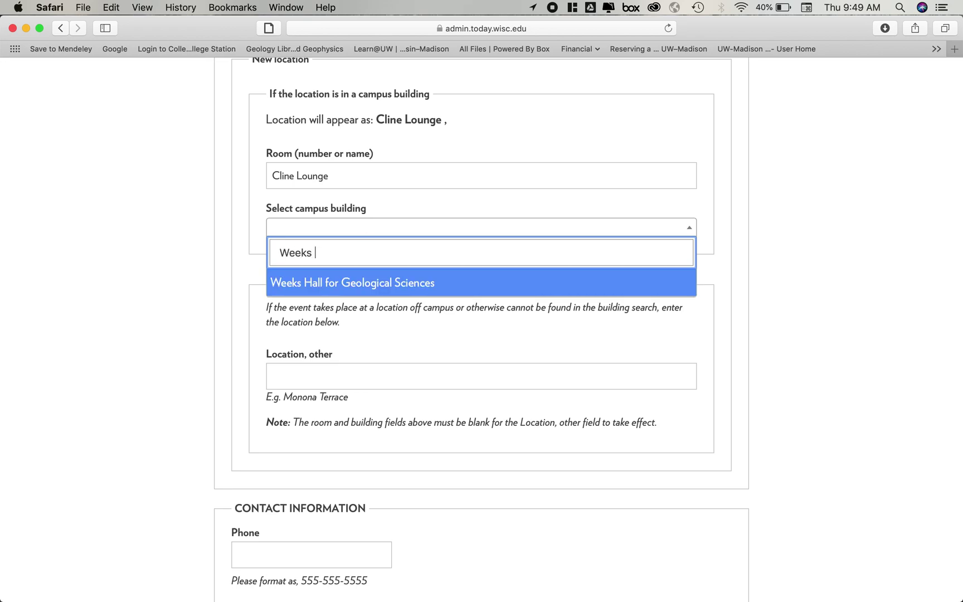
click(403, 283)
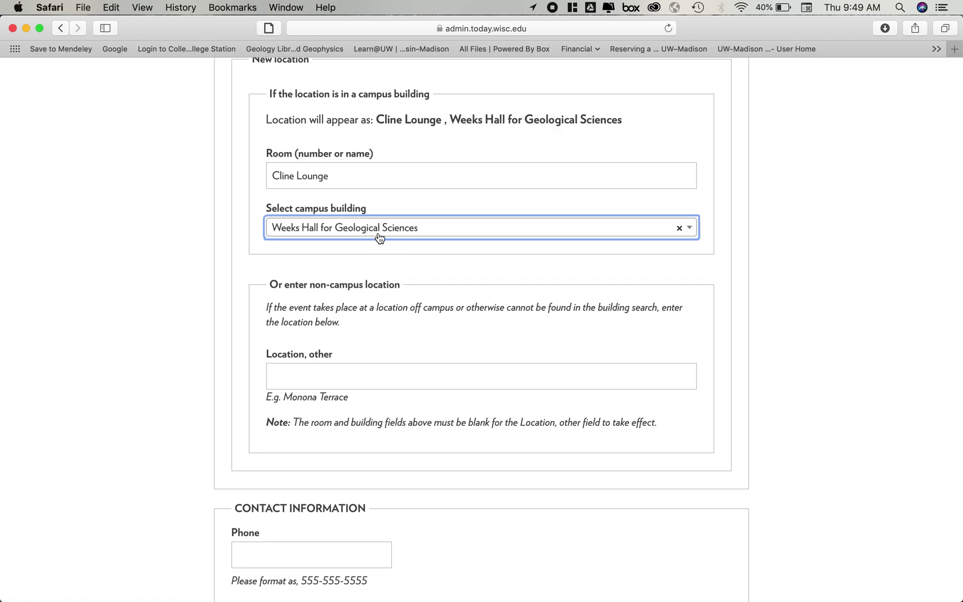
click(381, 233)
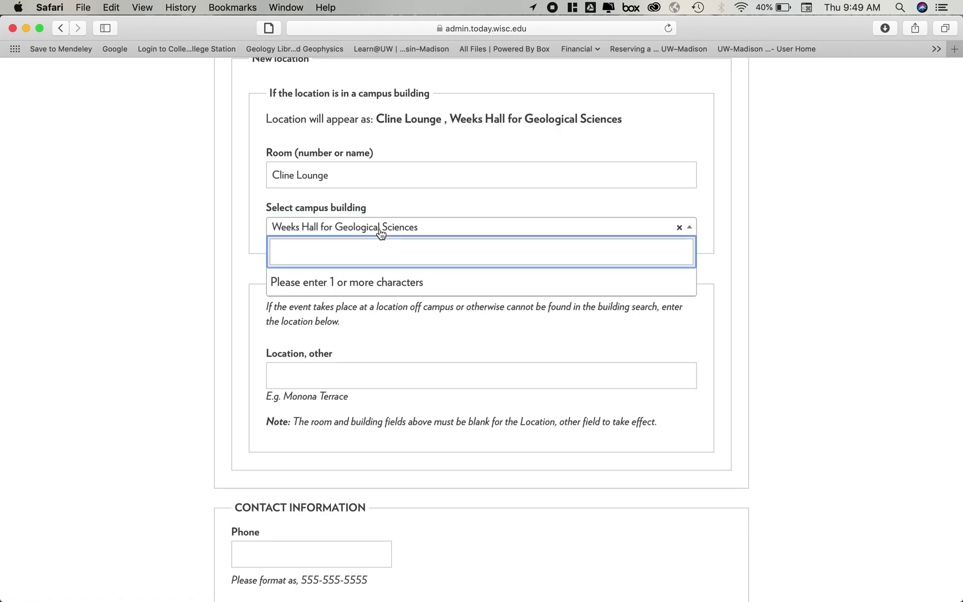
Review the non-campus location option, the contact information fields and the tags section of the event form
scroll(240, 225, down, 14)
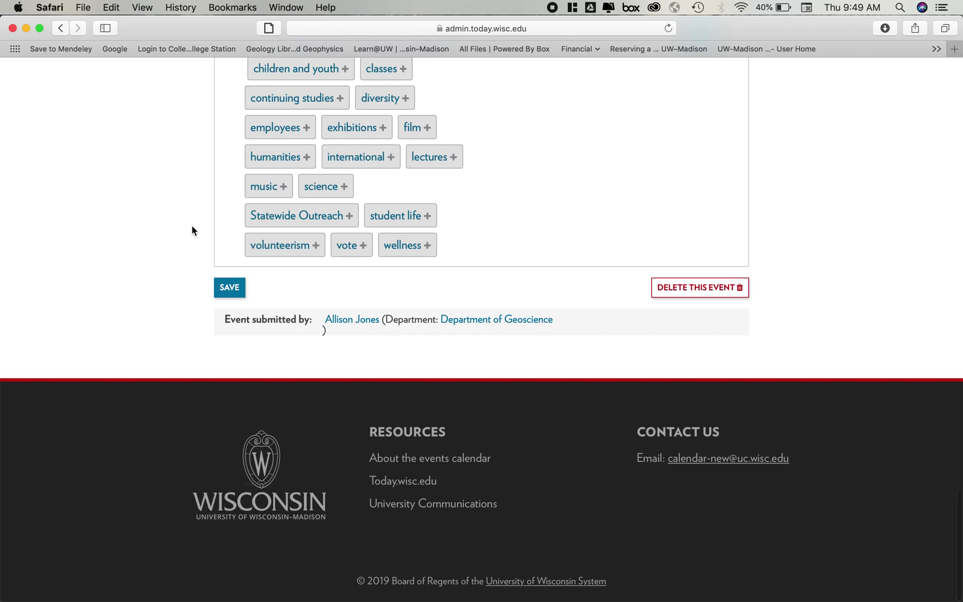
scroll(203, 229, up, 8)
scroll(165, 225, up, 7)
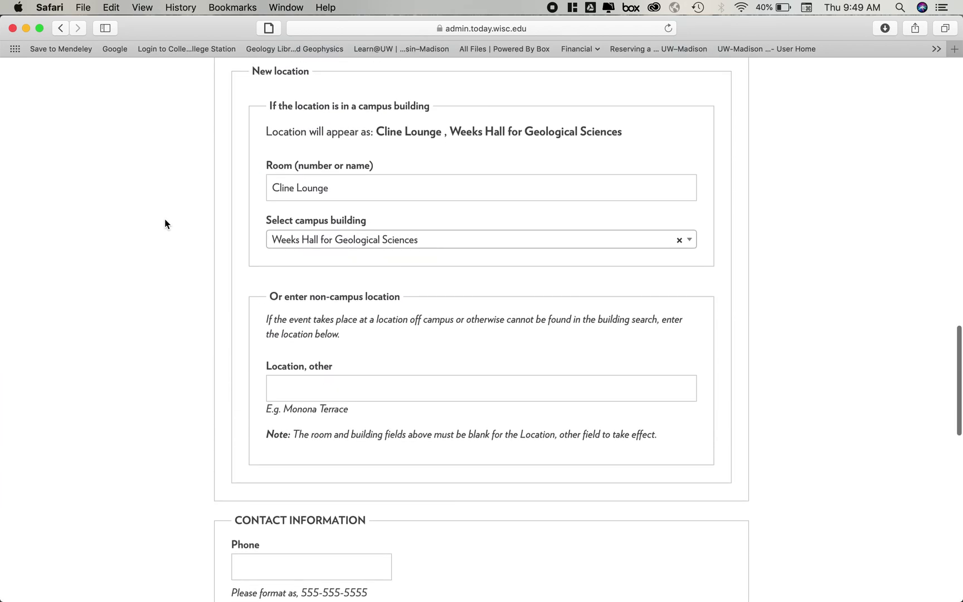
scroll(165, 224, down, 3)
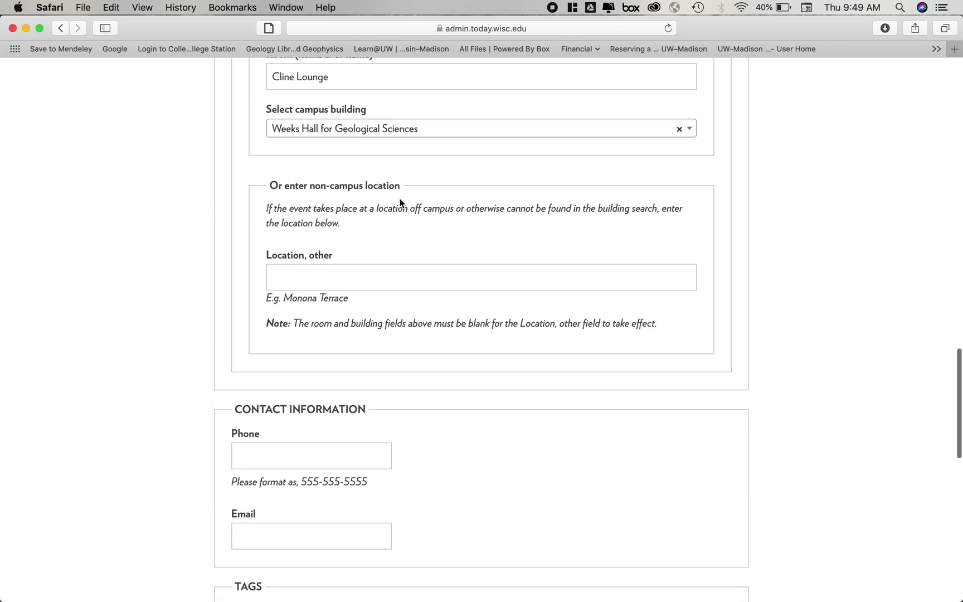
click(383, 273)
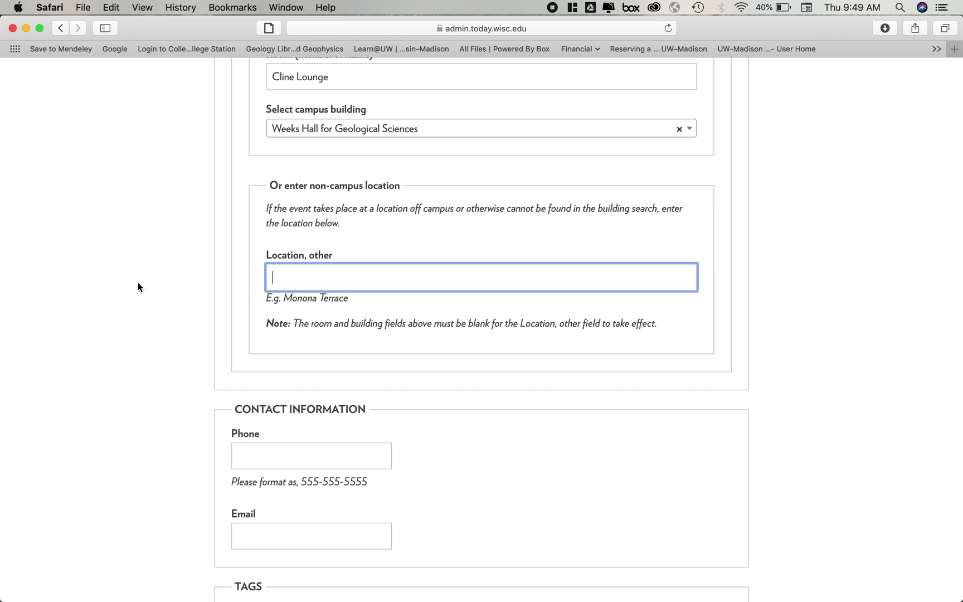
scroll(177, 336, down, 5)
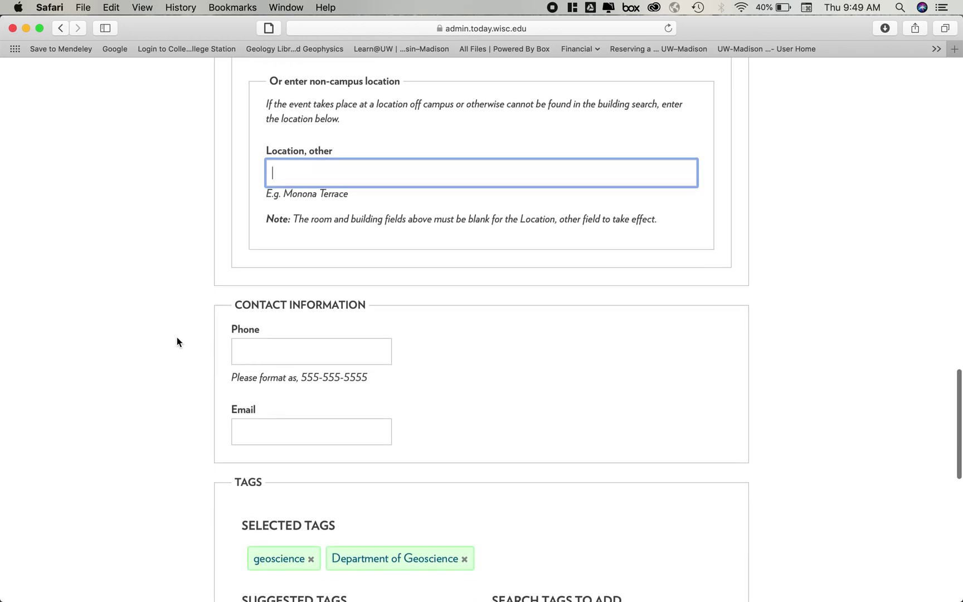
scroll(177, 338, up, 6)
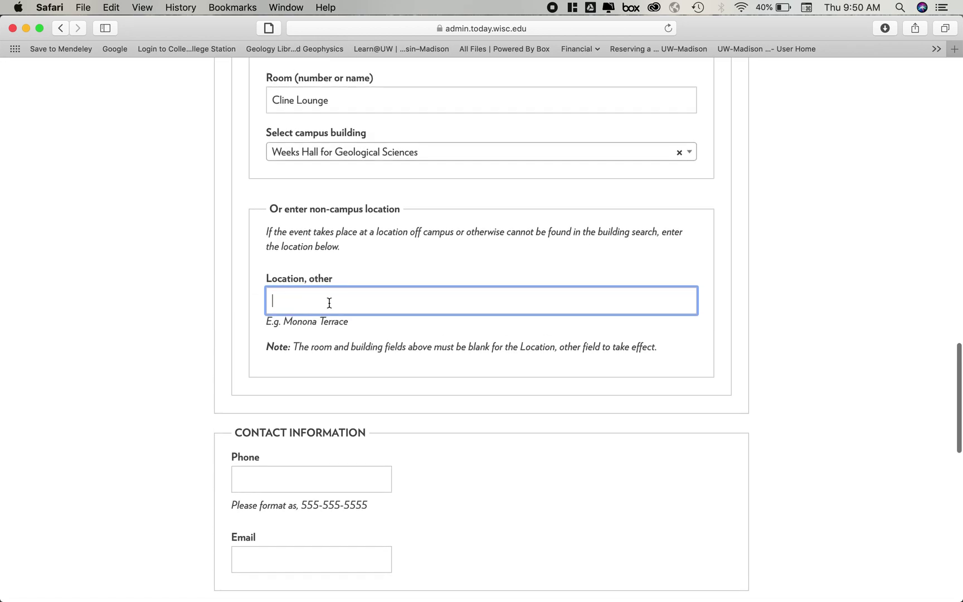
scroll(107, 443, down, 10)
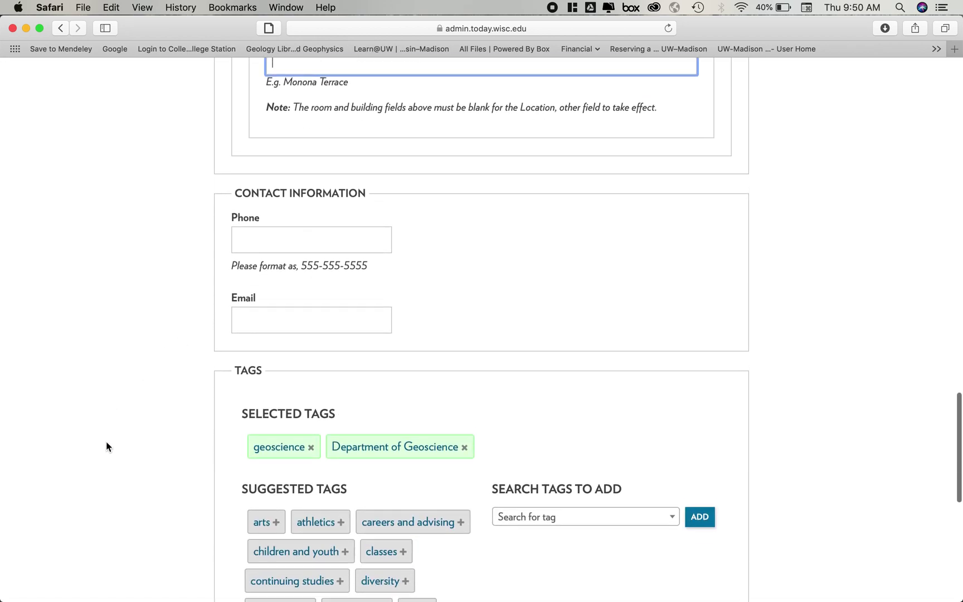
scroll(106, 446, down, 2)
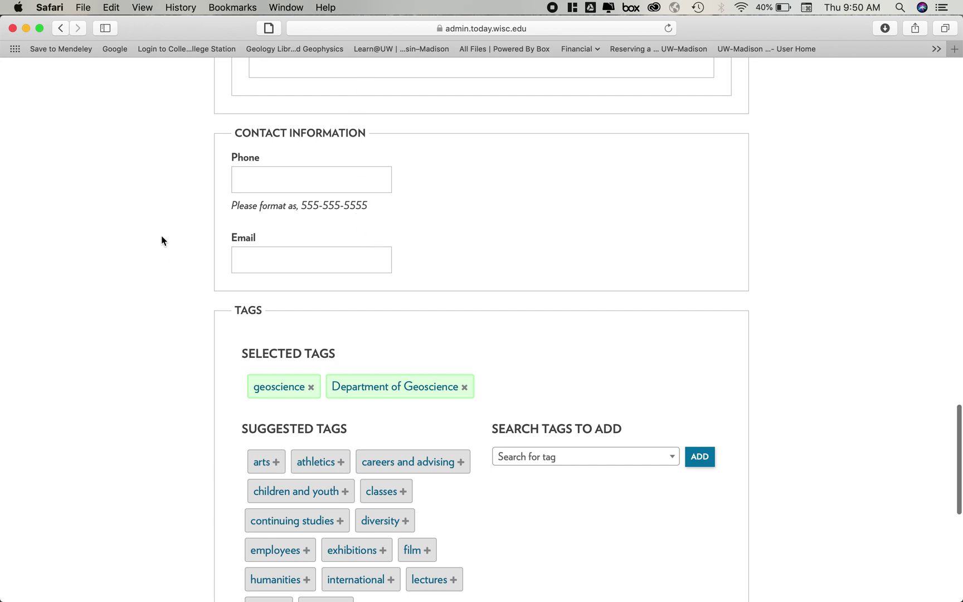
scroll(161, 240, down, 5)
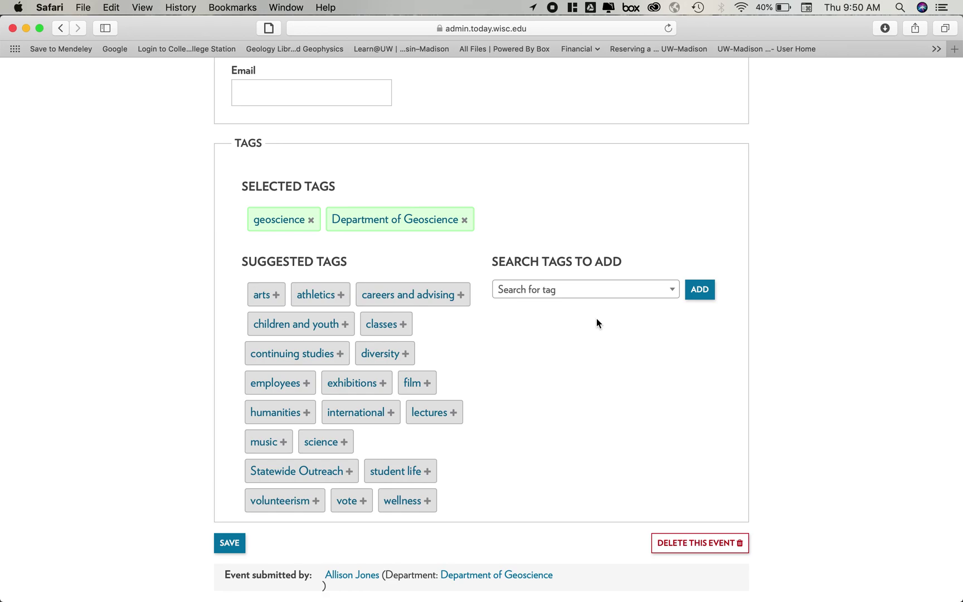
Search the tags for AWG and add that tag to the event
click(579, 289)
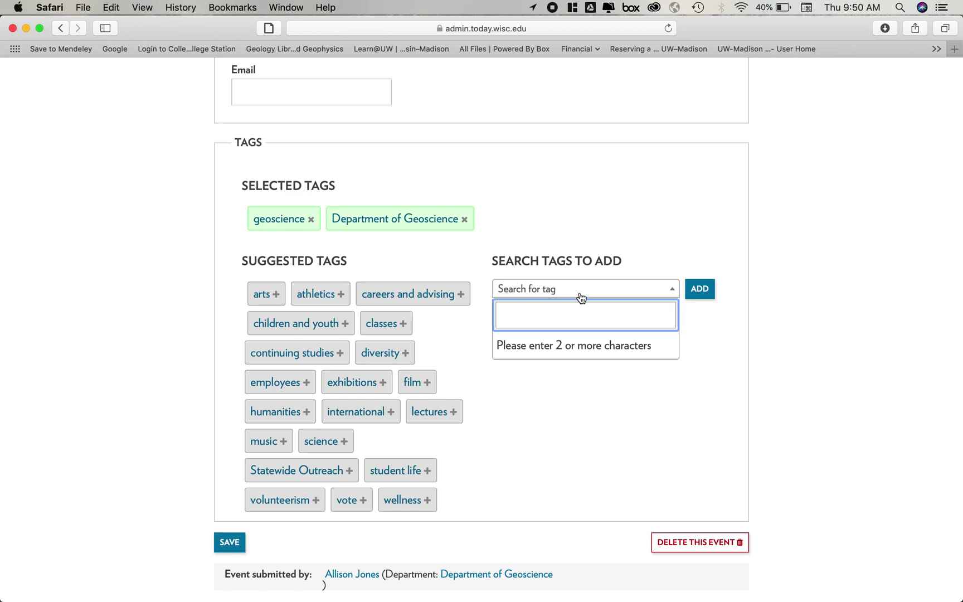
text(AWG)
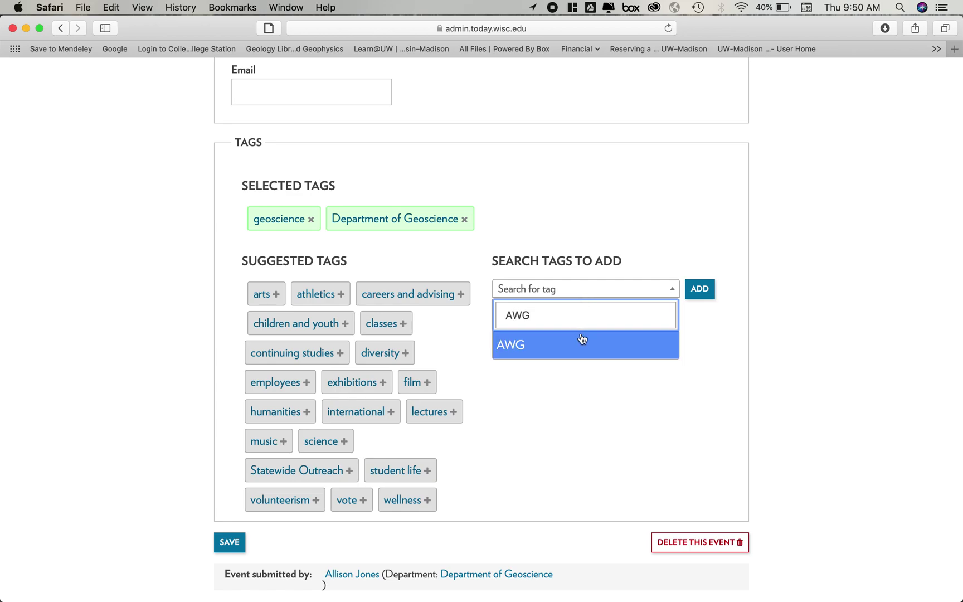
click(584, 346)
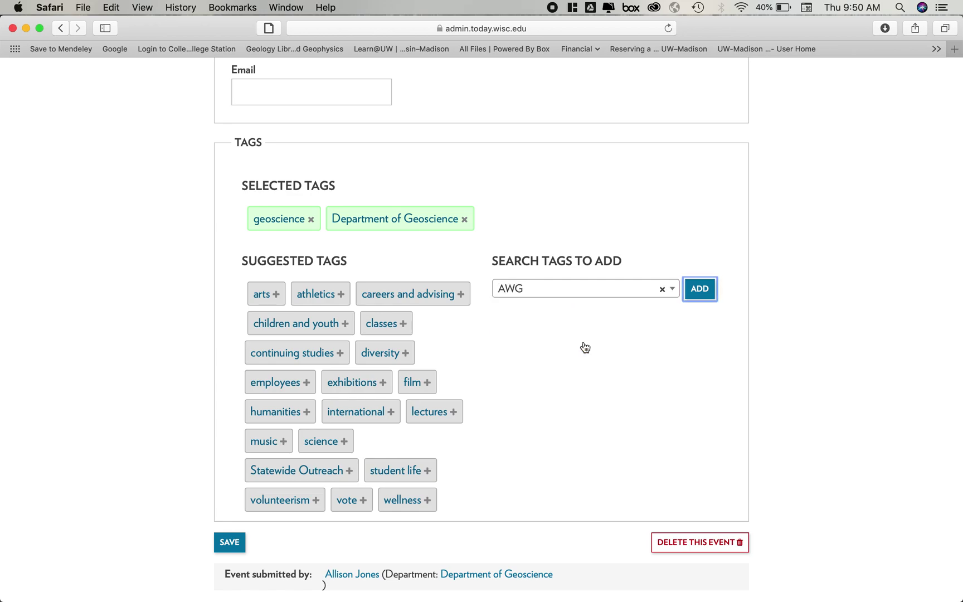
click(699, 296)
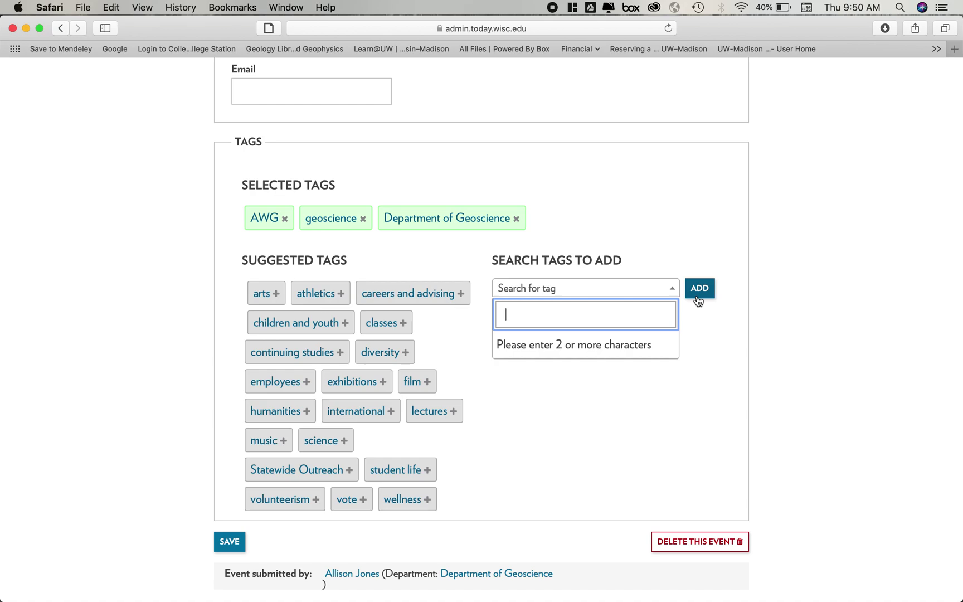
scroll(721, 247, down, 5)
scroll(632, 226, up, 5)
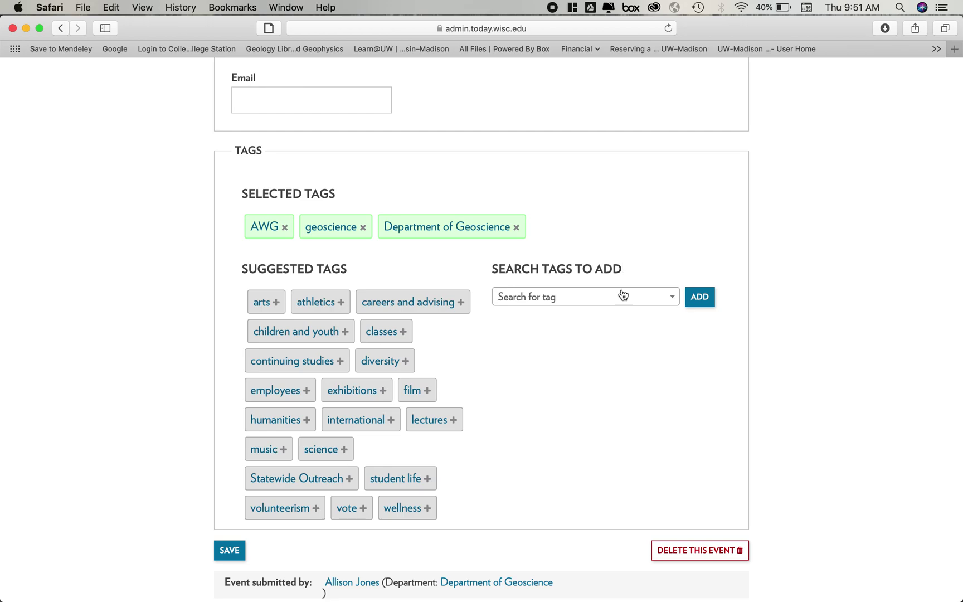
Search the tags for Lecture and choose the lectures tag for the event
scroll(606, 407, down, 1)
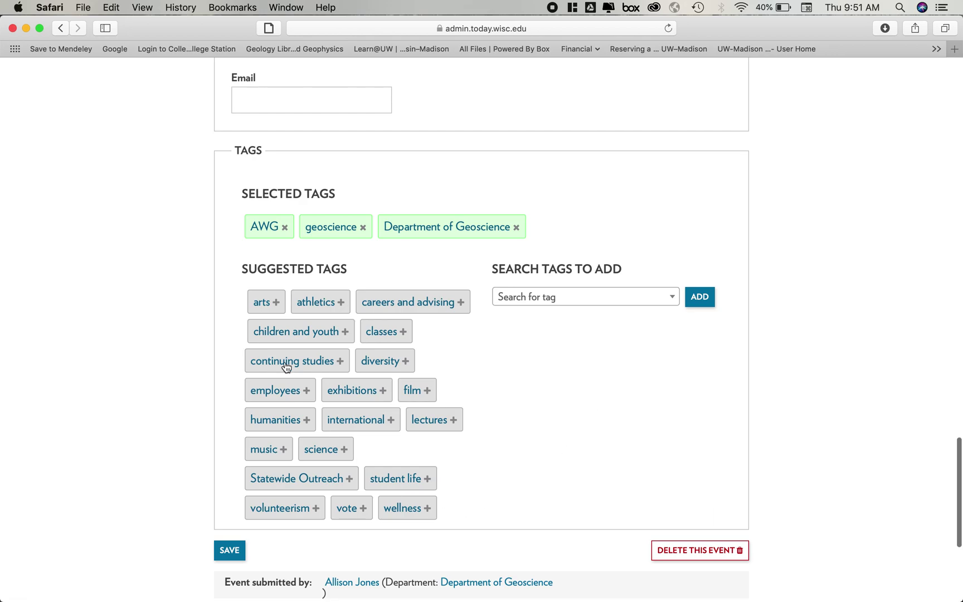
click(623, 297)
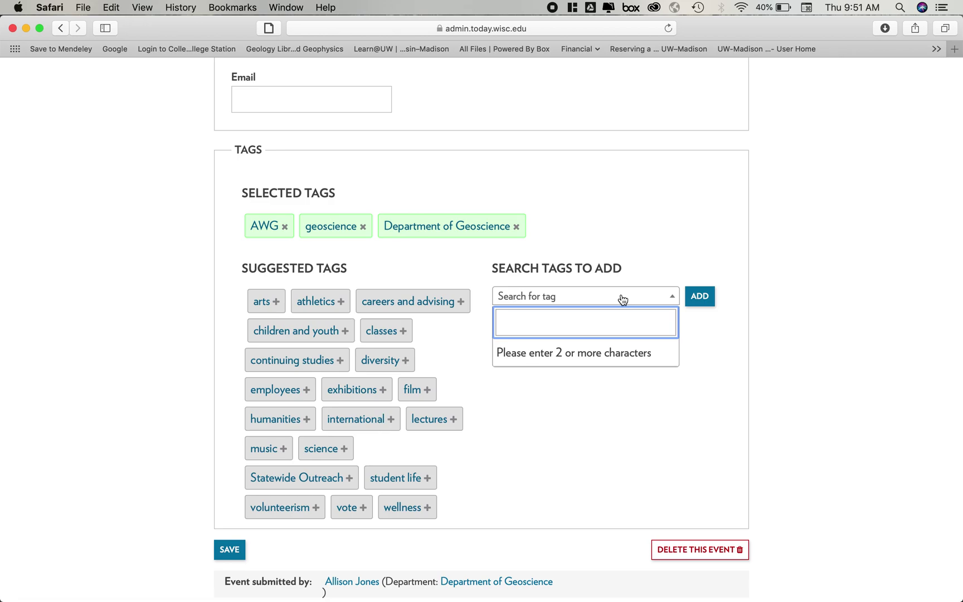
text(LEC)
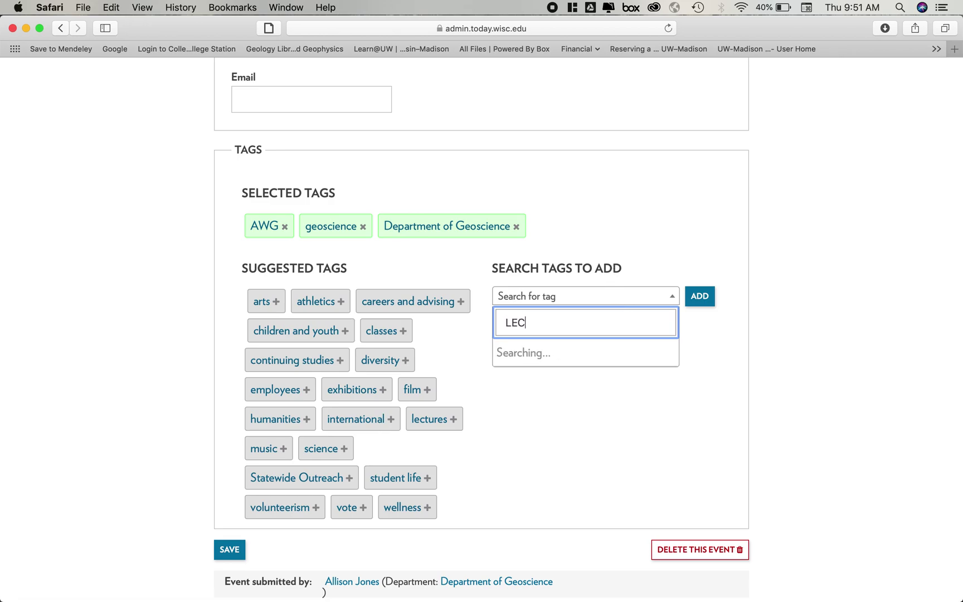
key(BackSpace)
key(BackSpace)
text(ecture)
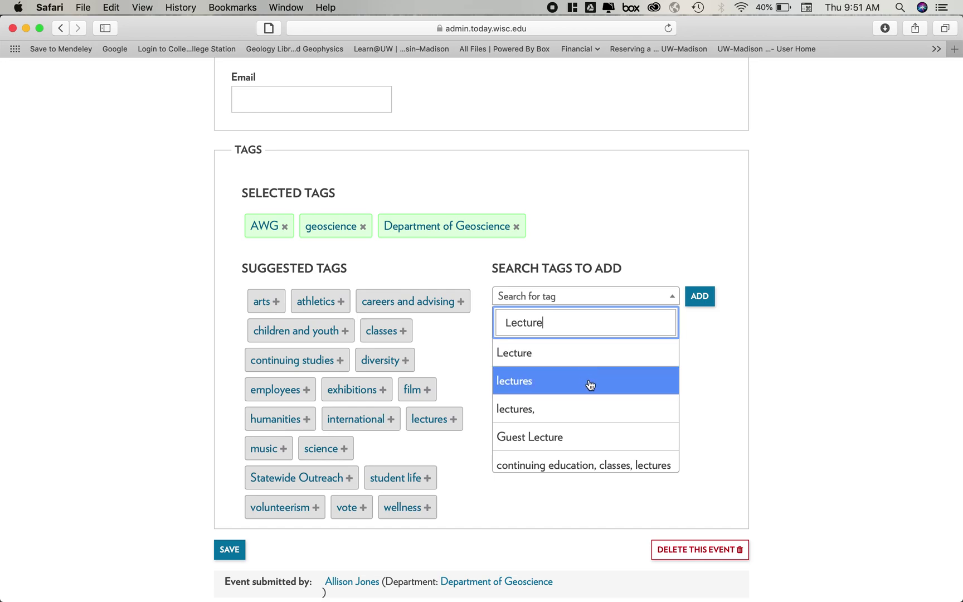
click(591, 385)
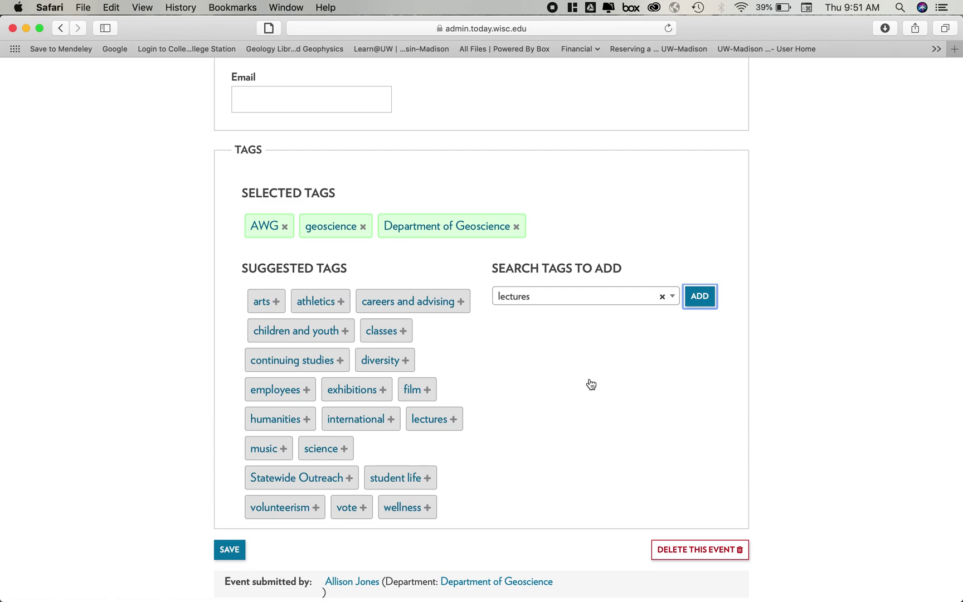
scroll(517, 536, down, 2)
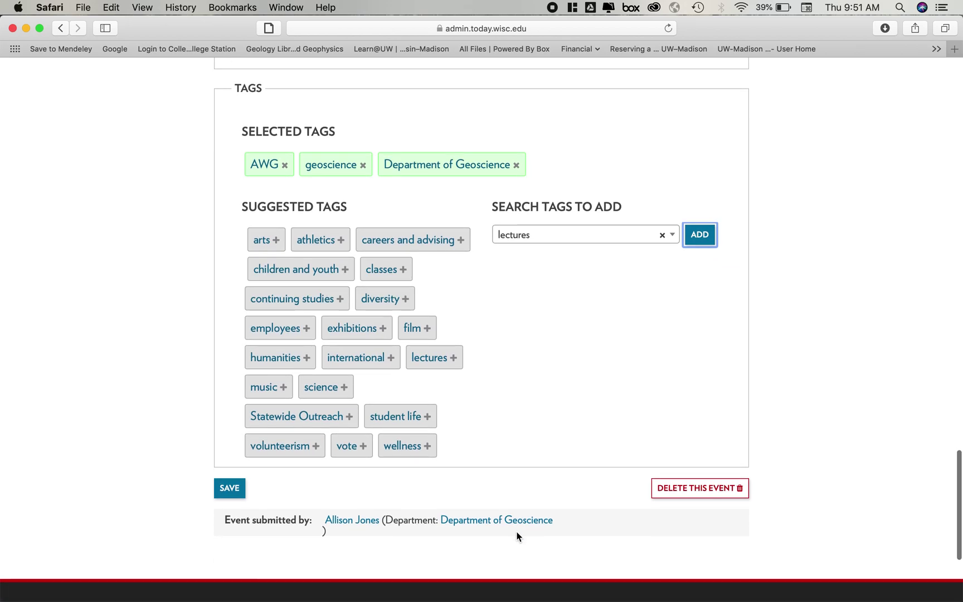
scroll(199, 491, up, 1)
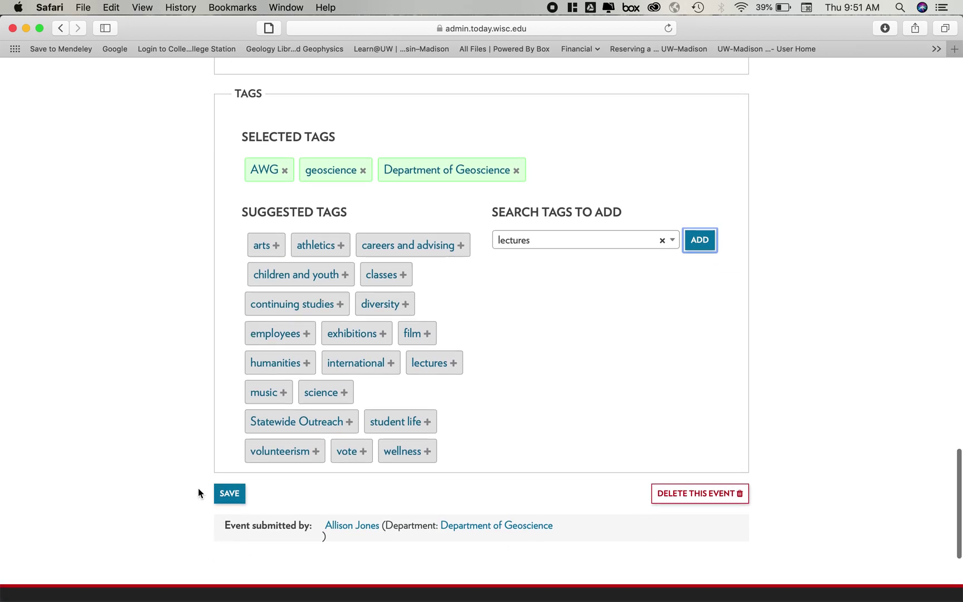
key(Return)
Return to the My Events overview and look through the list of upcoming events
click(105, 110)
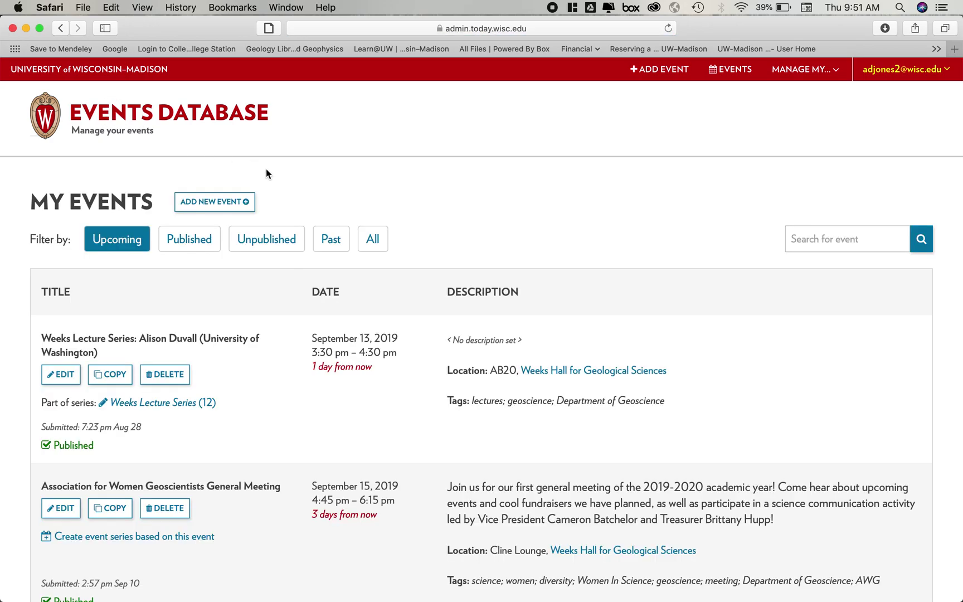
scroll(326, 418, down, 5)
scroll(325, 418, down, 10)
scroll(326, 418, down, 2)
scroll(325, 419, up, 15)
Open the department's feeds overview and review the available feeds
click(785, 73)
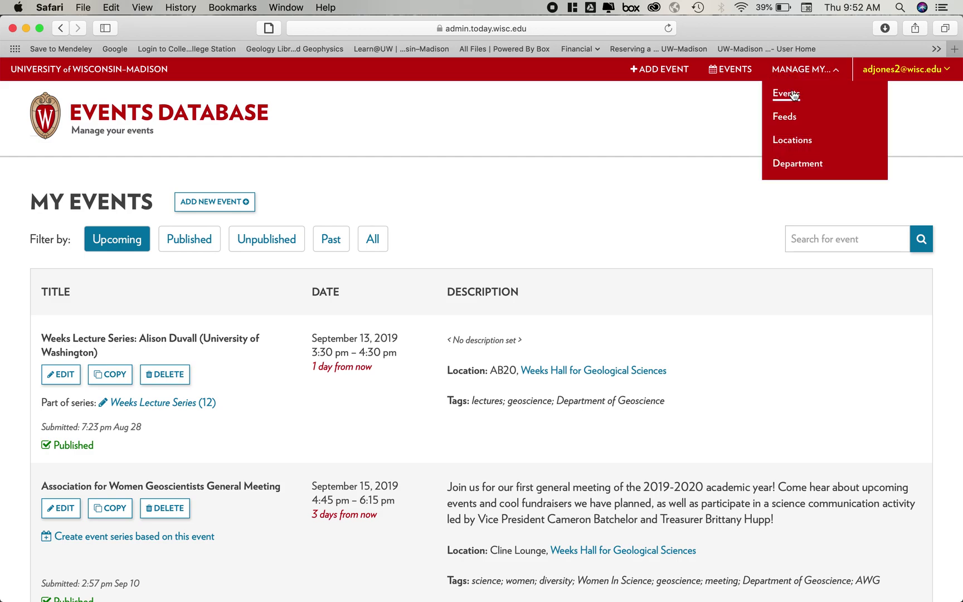
click(805, 72)
click(785, 117)
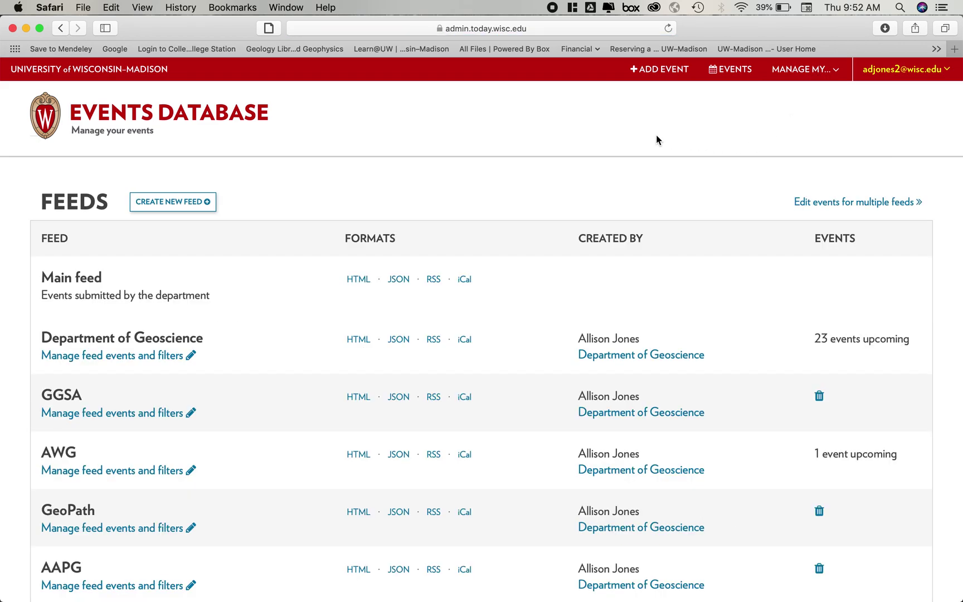
scroll(656, 137, down, 3)
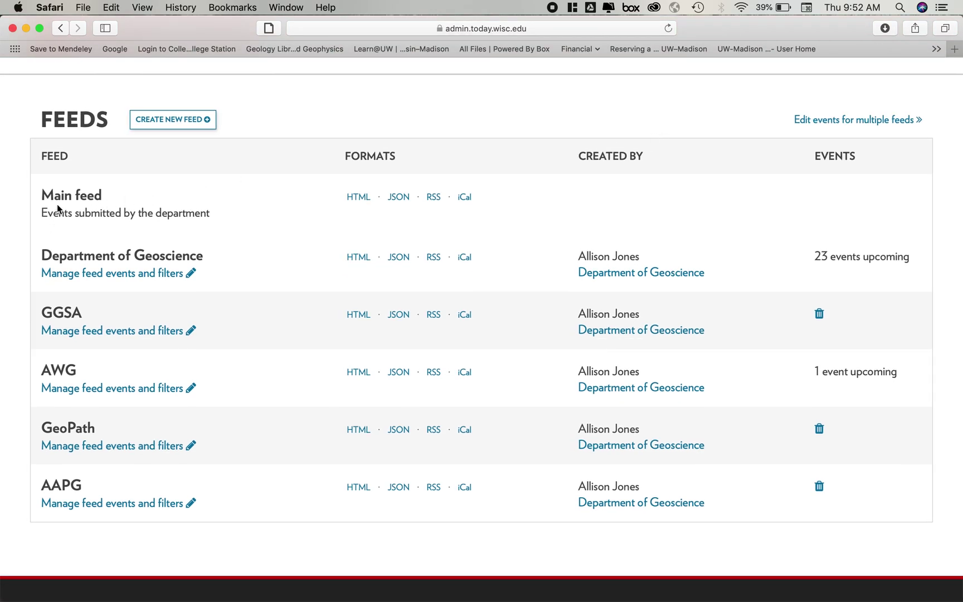
Open the Department of Geoscience feed's management page and show only the events in that feed
click(134, 279)
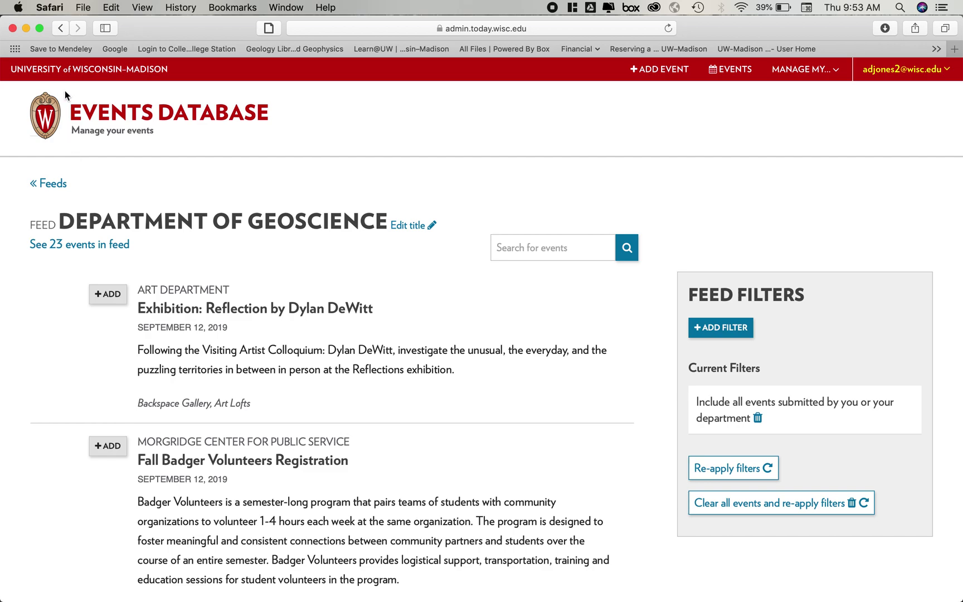
scroll(150, 193, down, 2)
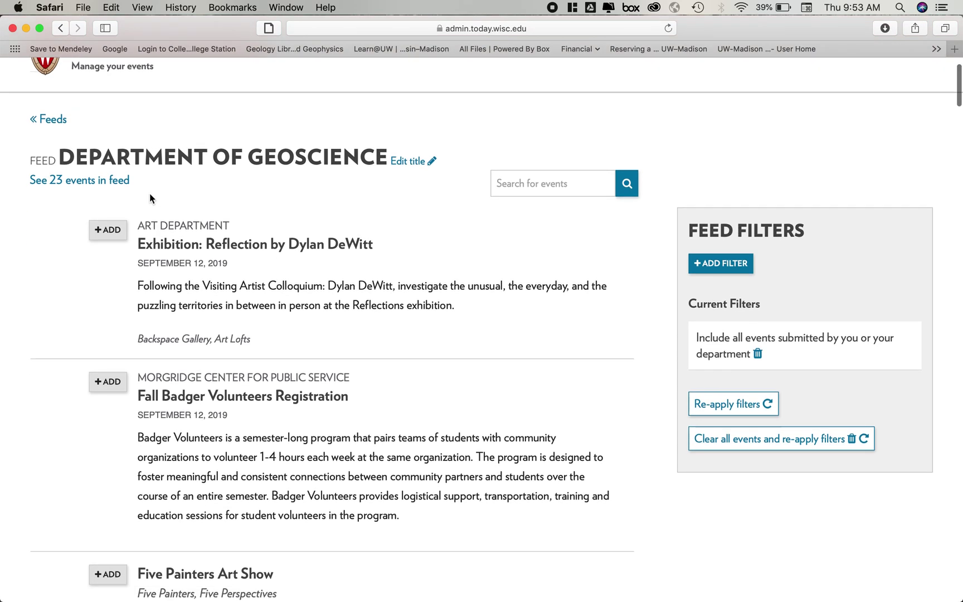
click(112, 179)
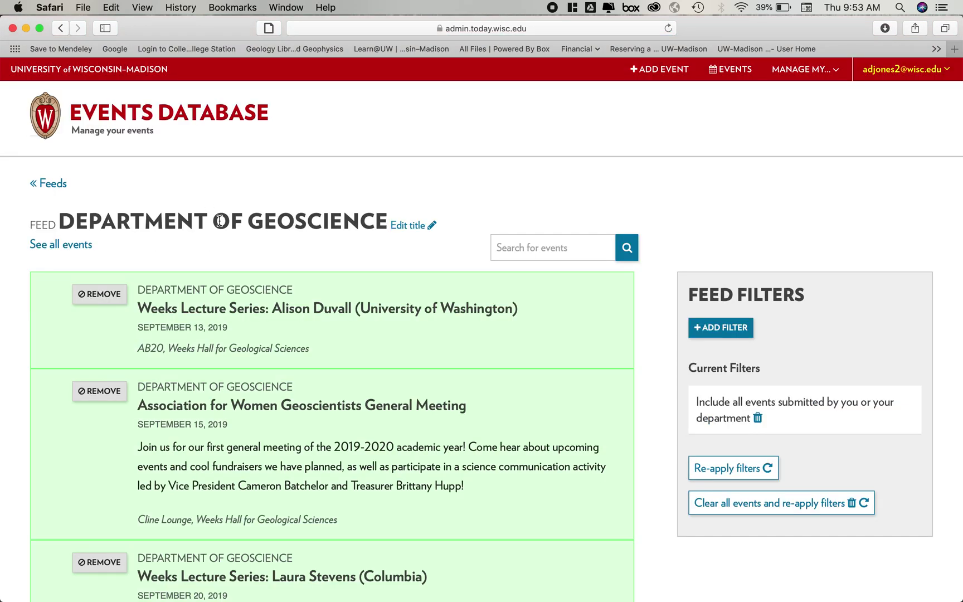
Look through the list of events included in the Department of Geoscience feed
scroll(219, 221, down, 8)
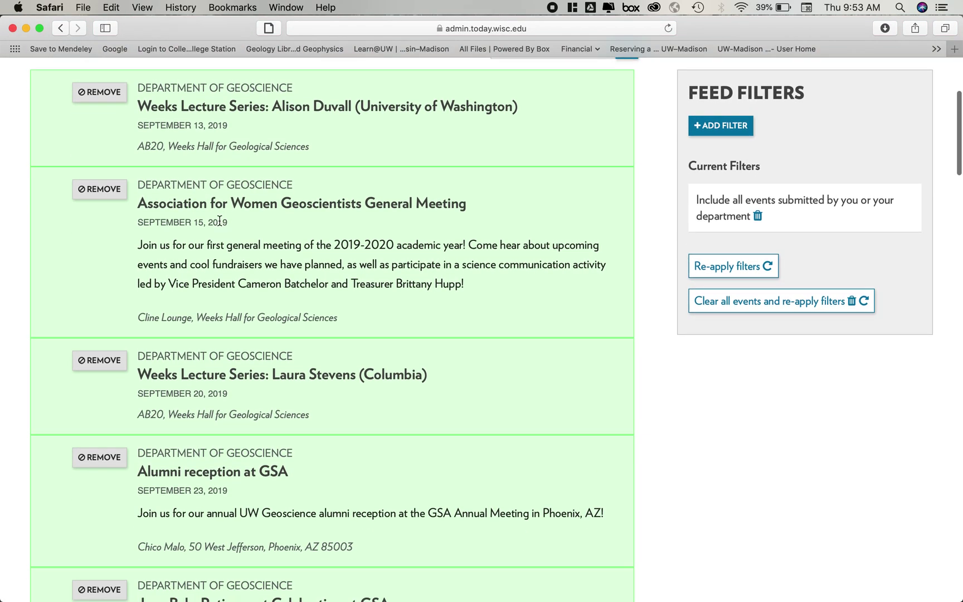
scroll(219, 220, down, 3)
scroll(220, 221, up, 6)
scroll(219, 220, down, 17)
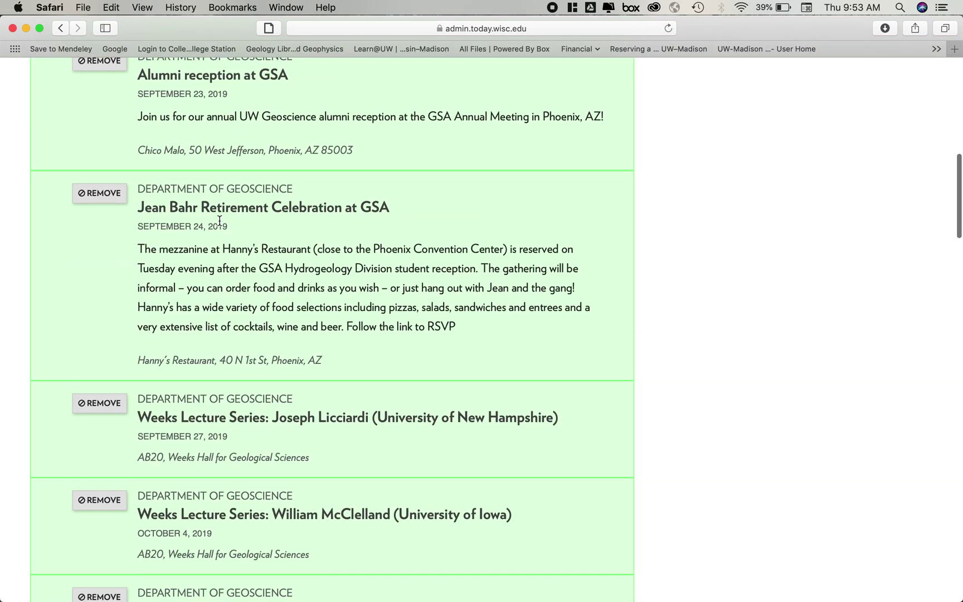
scroll(219, 221, up, 15)
scroll(220, 221, up, 2)
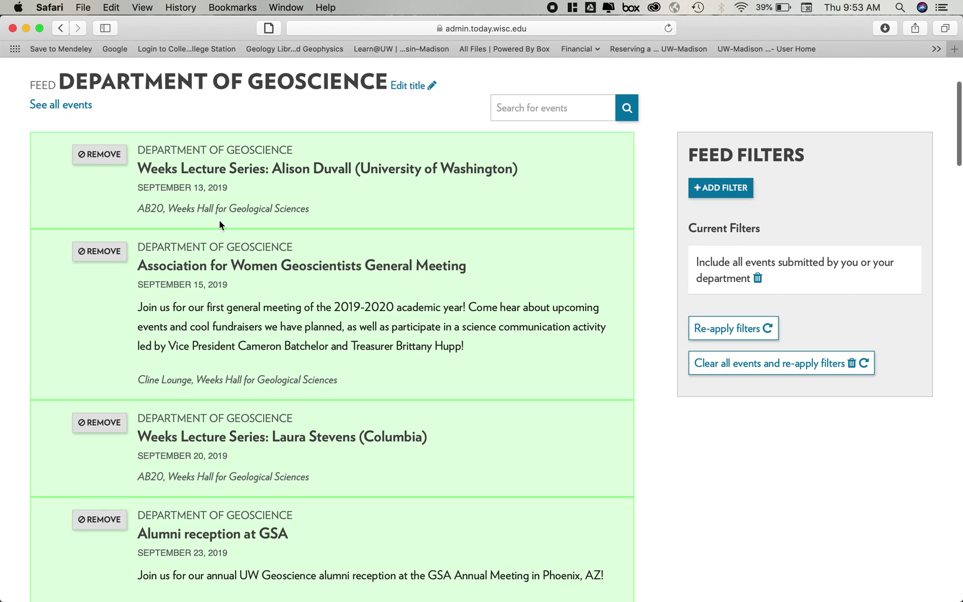
scroll(219, 221, down, 12)
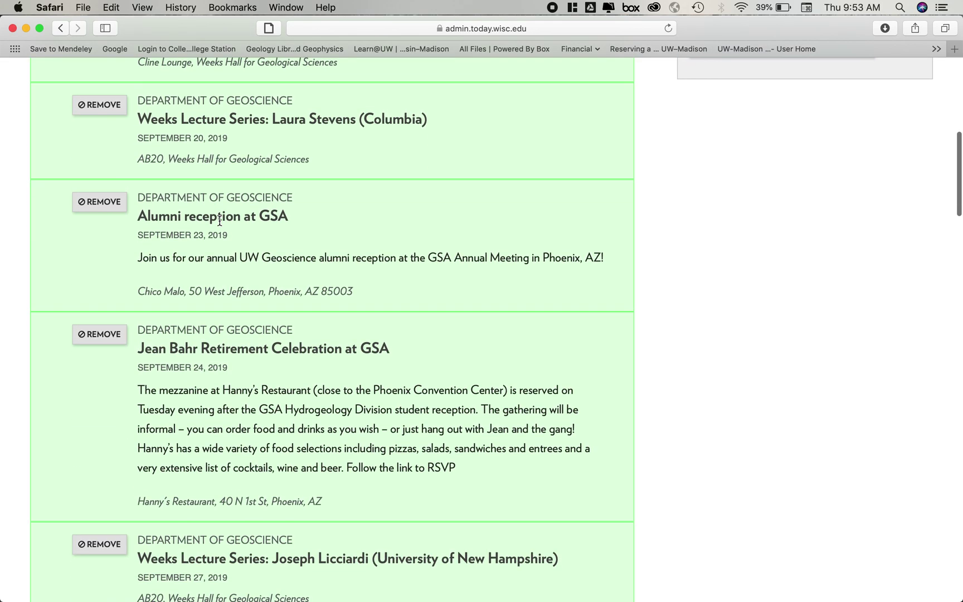
scroll(219, 221, down, 9)
scroll(219, 221, up, 20)
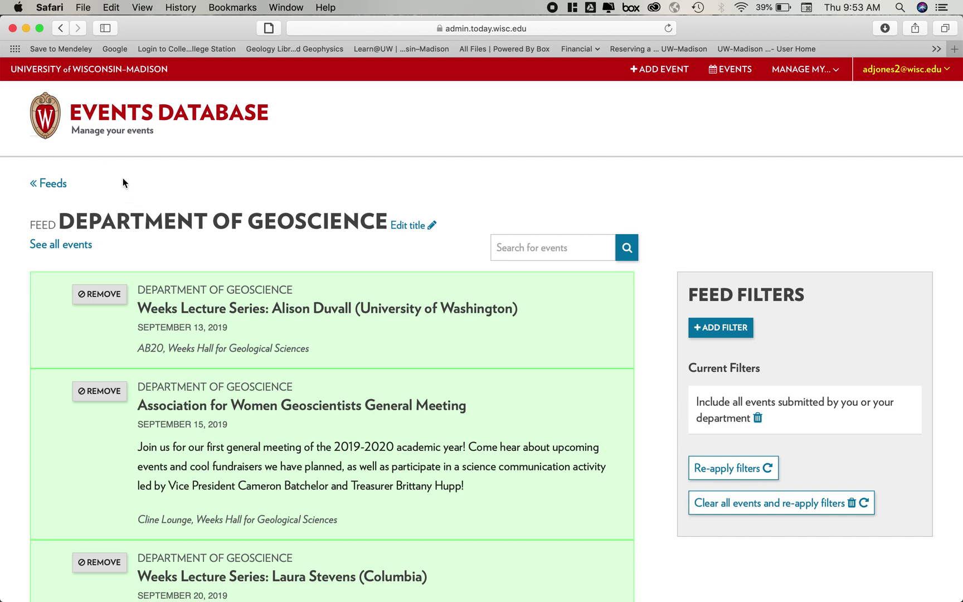
Open the GeoPath feed's management page from the feeds overview to check its events and filters, and return to the overview
click(60, 28)
click(60, 29)
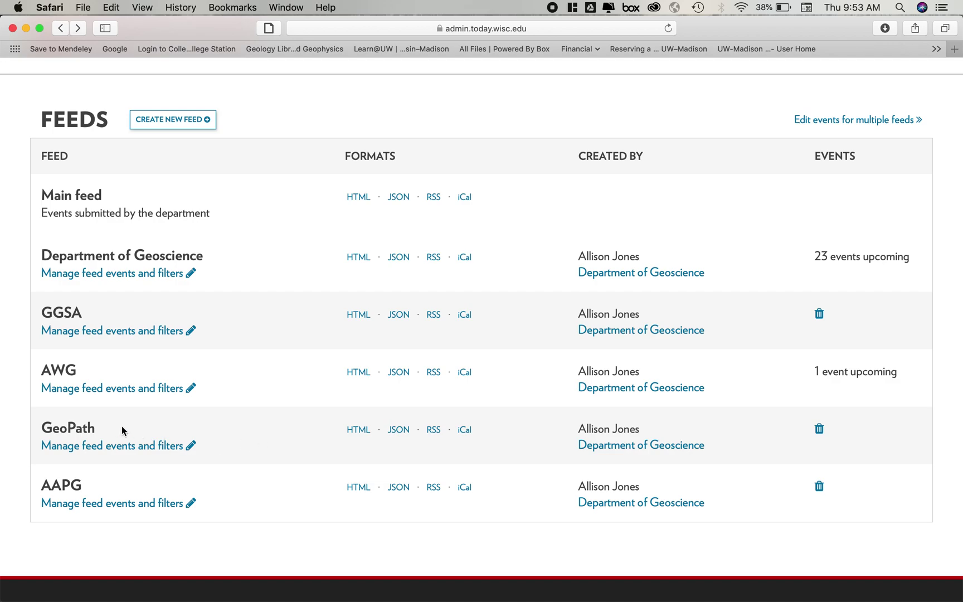
click(77, 446)
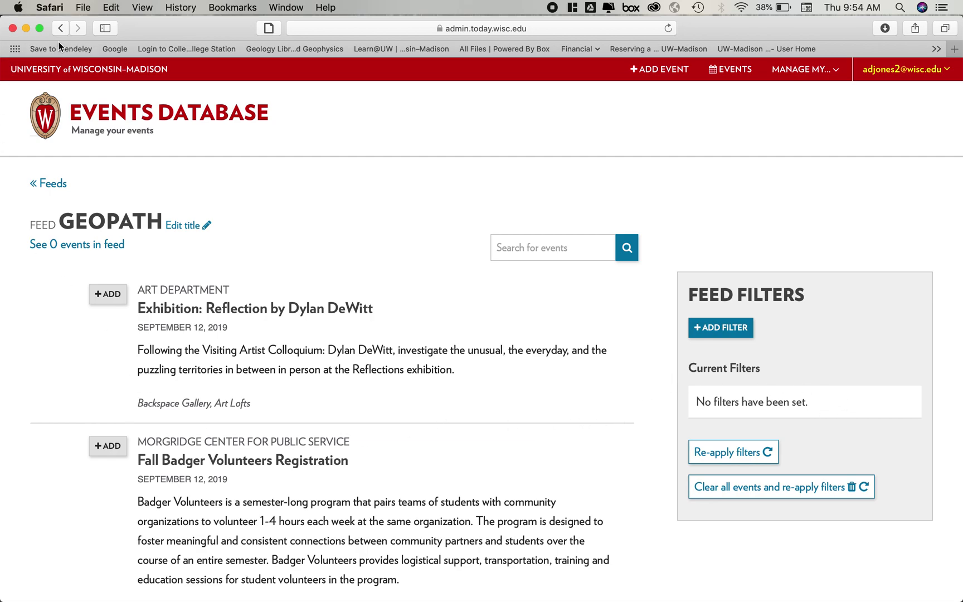
click(59, 28)
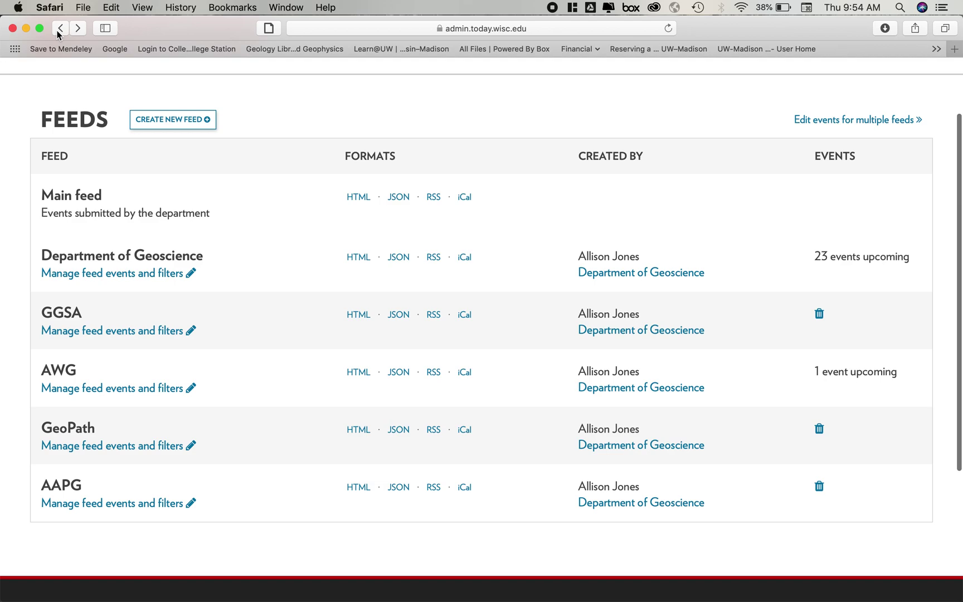
Open the AWG feed's management page, show only the events in that feed, and return to the feeds overview
click(73, 389)
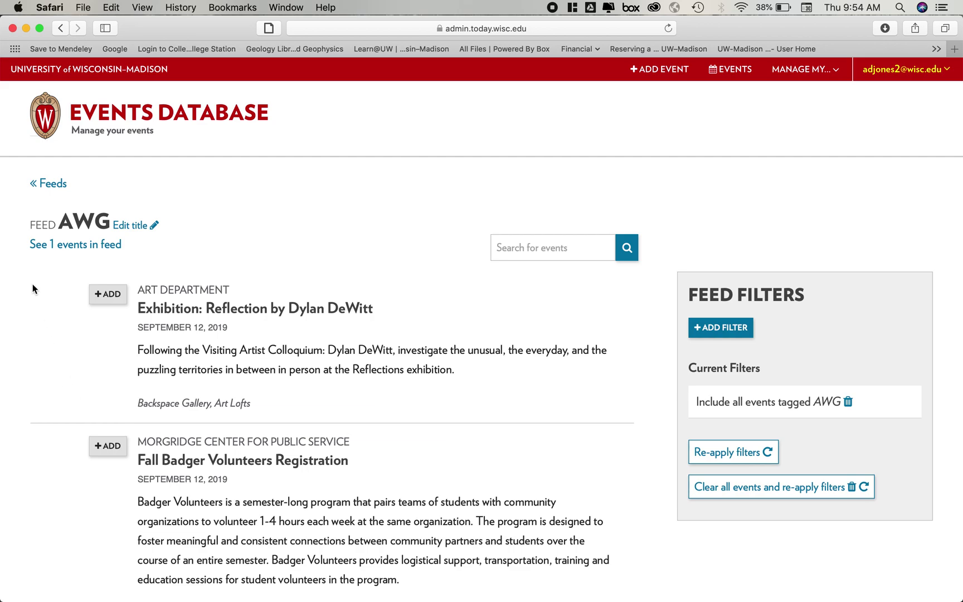
click(56, 245)
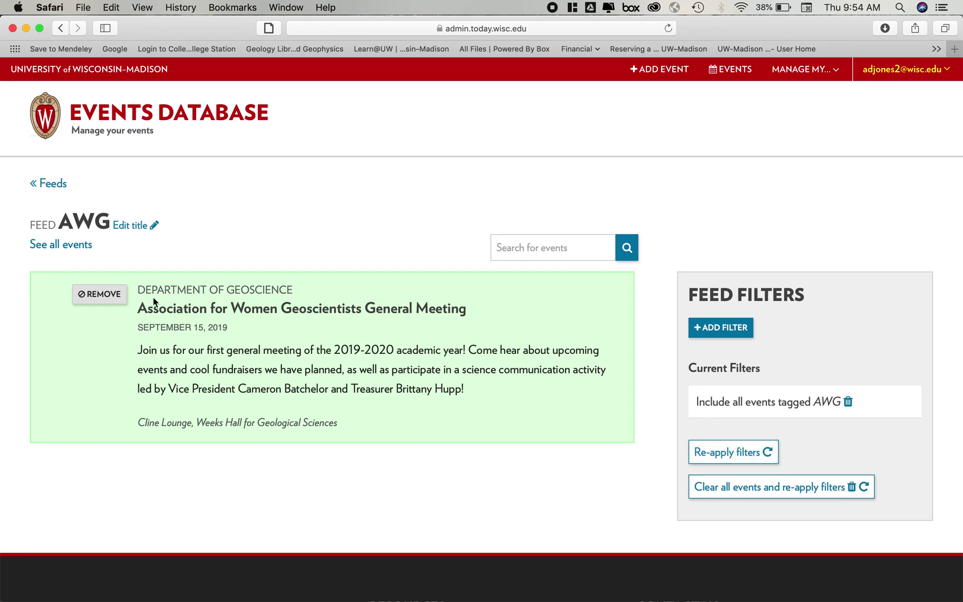
click(57, 181)
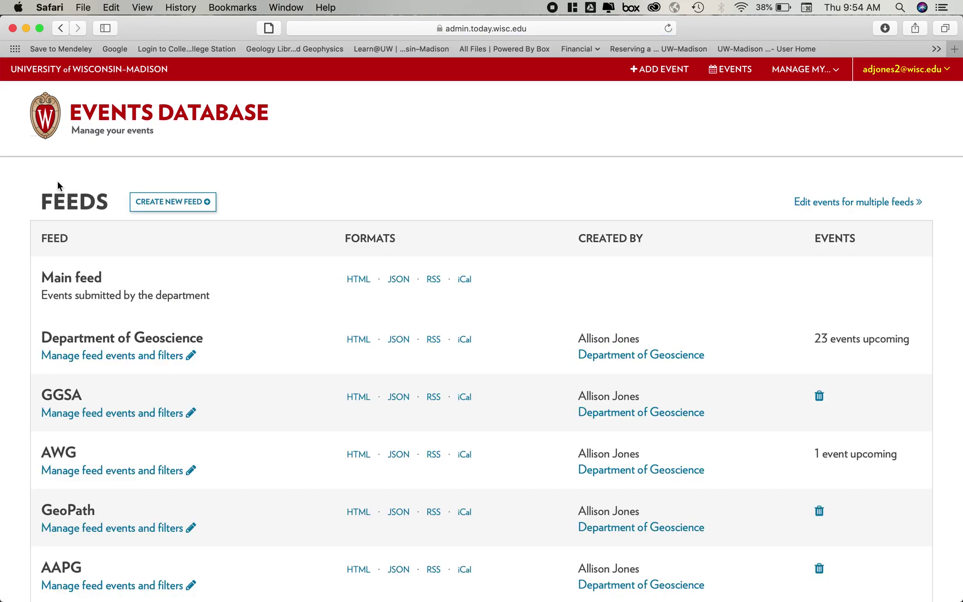
Try to add the AWG feed's iCal version to Calendar with New Calendar as the destination, and return to the feeds overview
scroll(234, 412, down, 2)
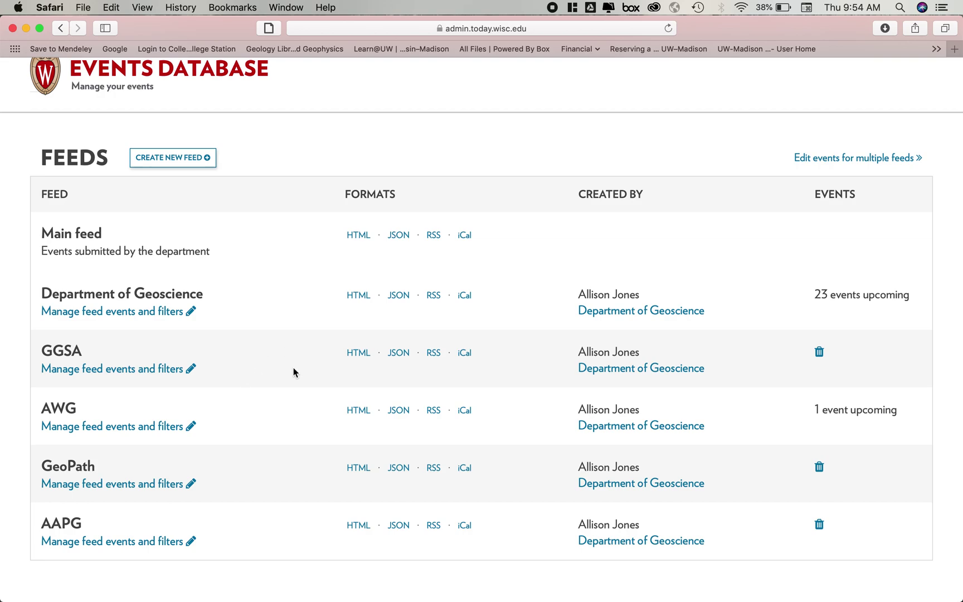
scroll(293, 368, up, 2)
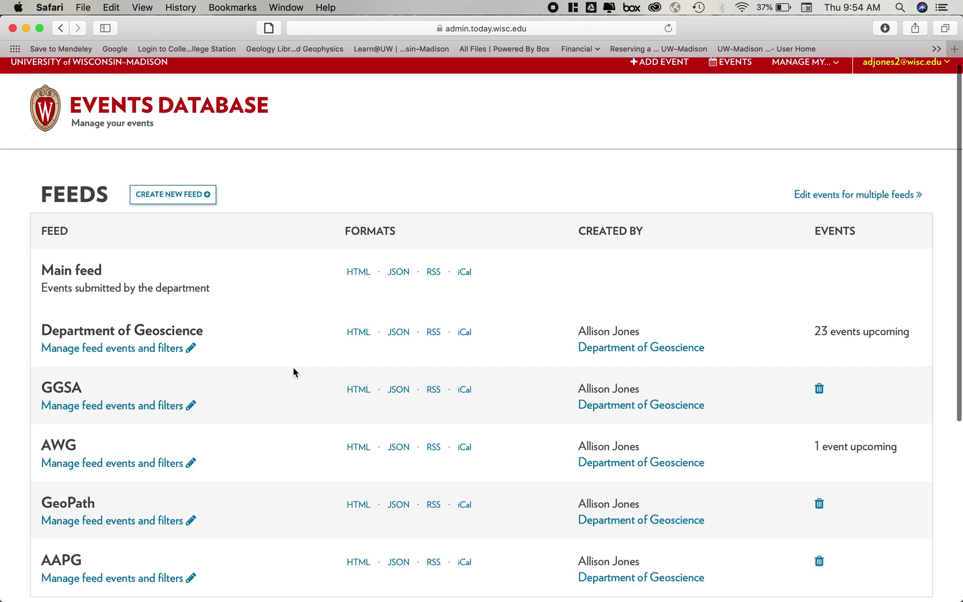
scroll(316, 475, down, 4)
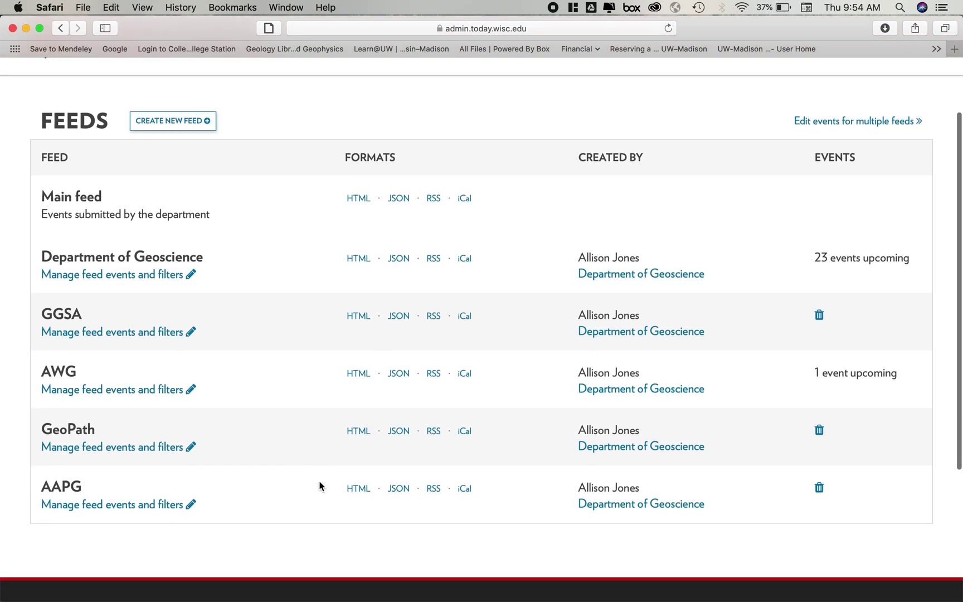
click(465, 374)
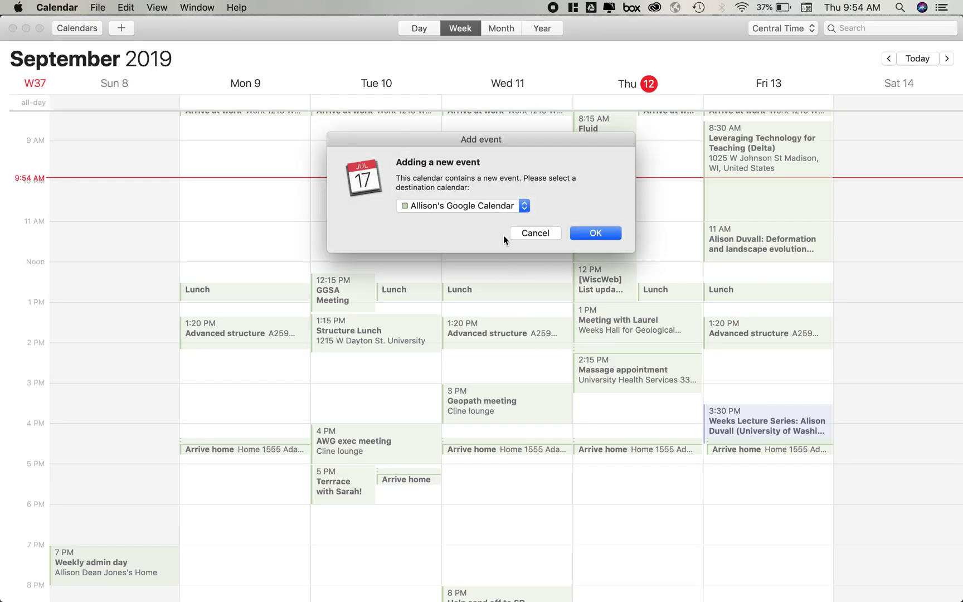
click(439, 206)
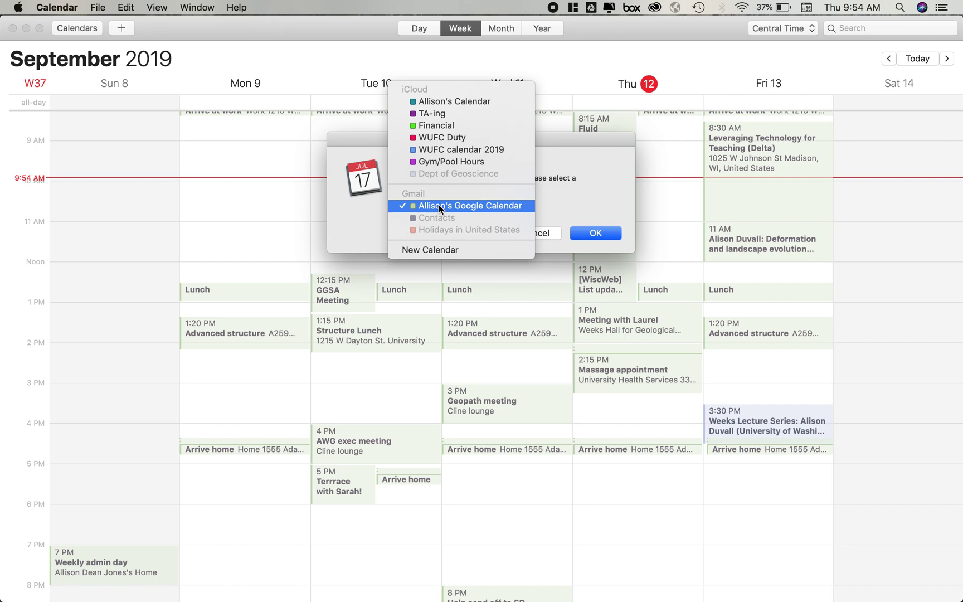
click(589, 168)
click(524, 205)
click(506, 256)
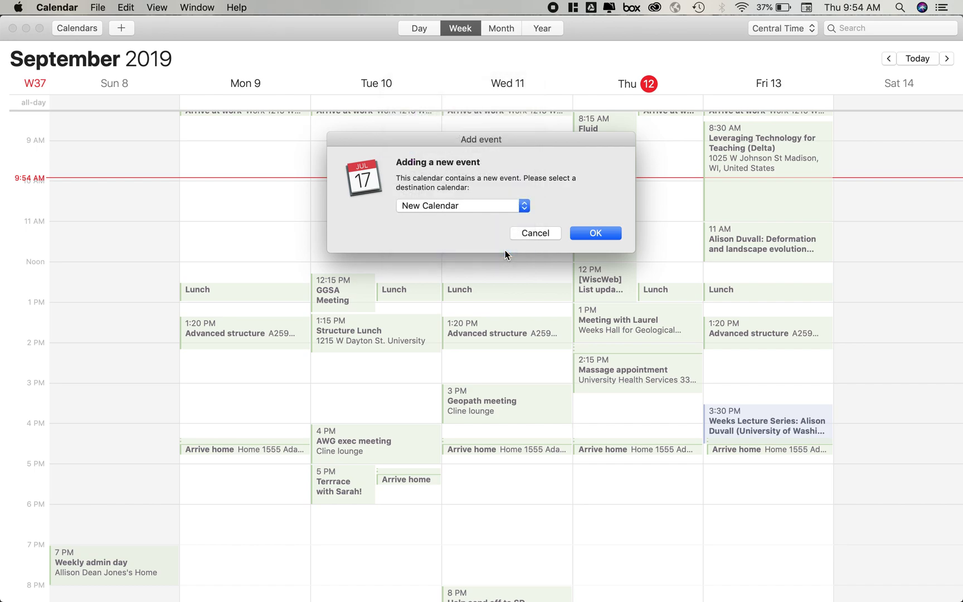
click(542, 235)
click(25, 29)
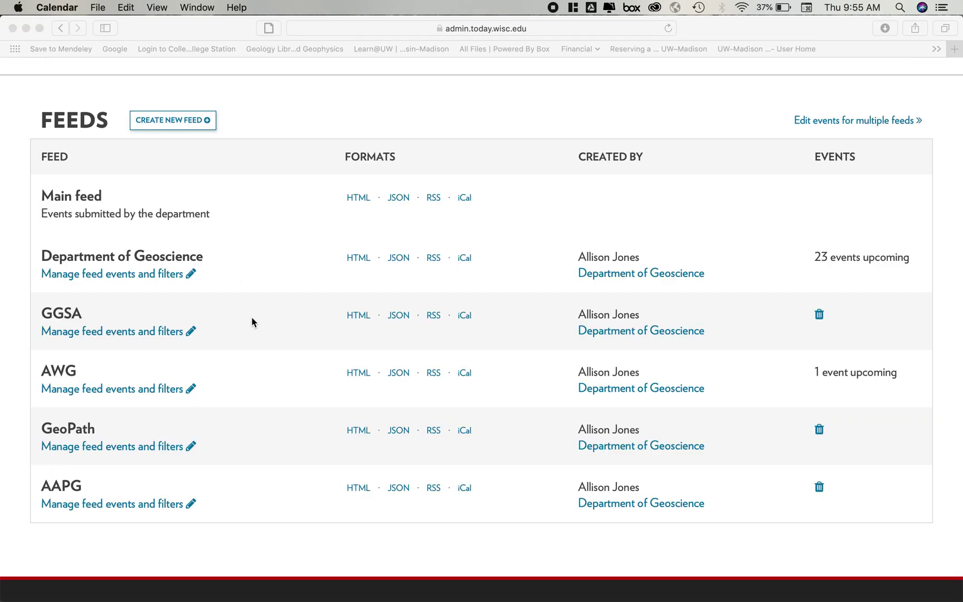
Open the department's locations overview and look through the list of saved locations
scroll(323, 546, up, 3)
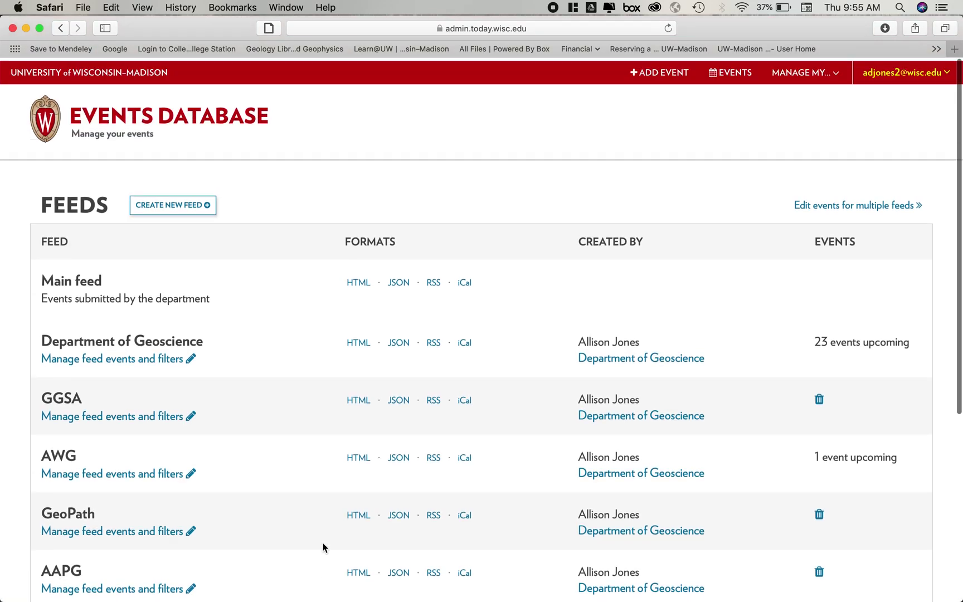
click(792, 72)
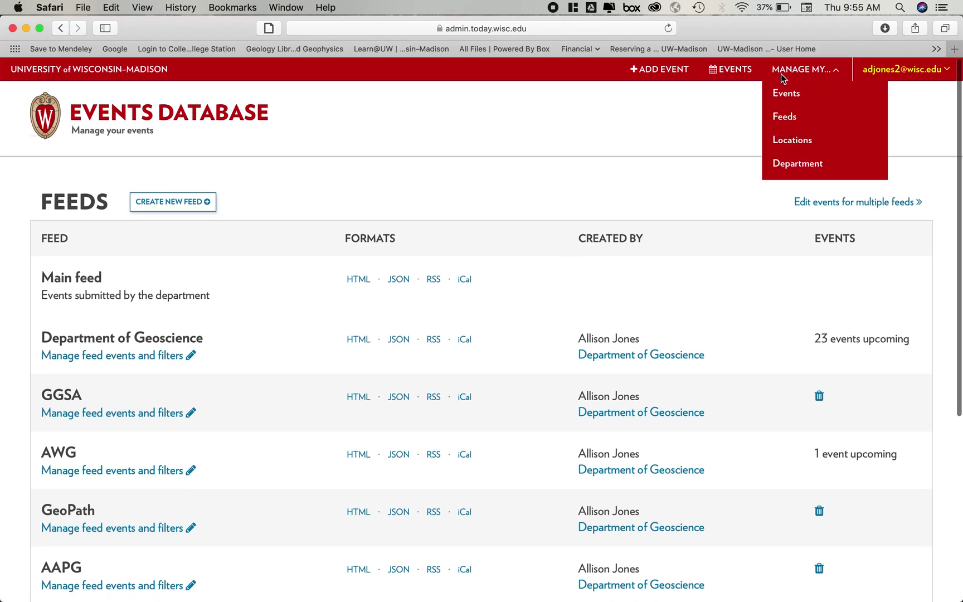
click(803, 141)
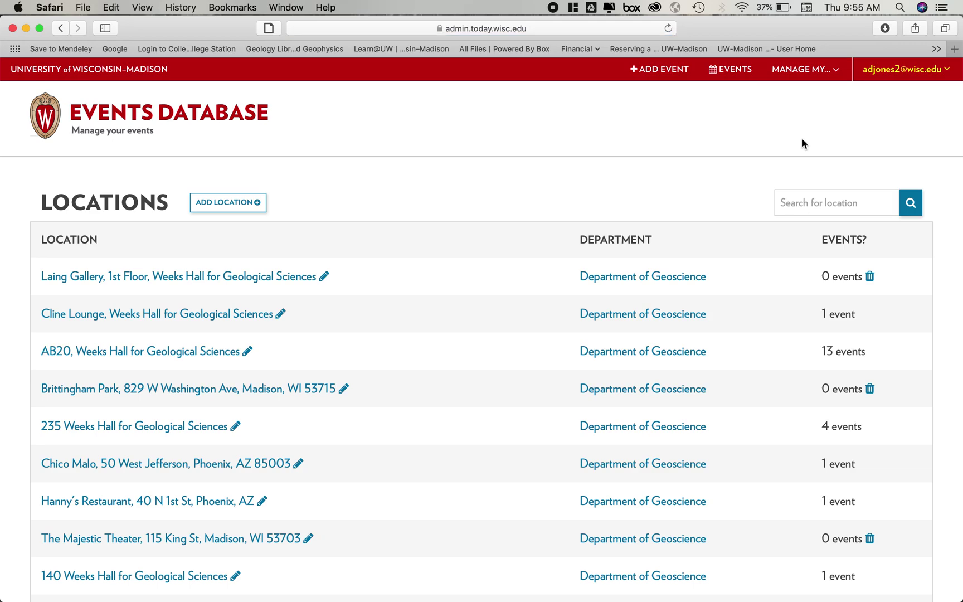
scroll(491, 434, down, 5)
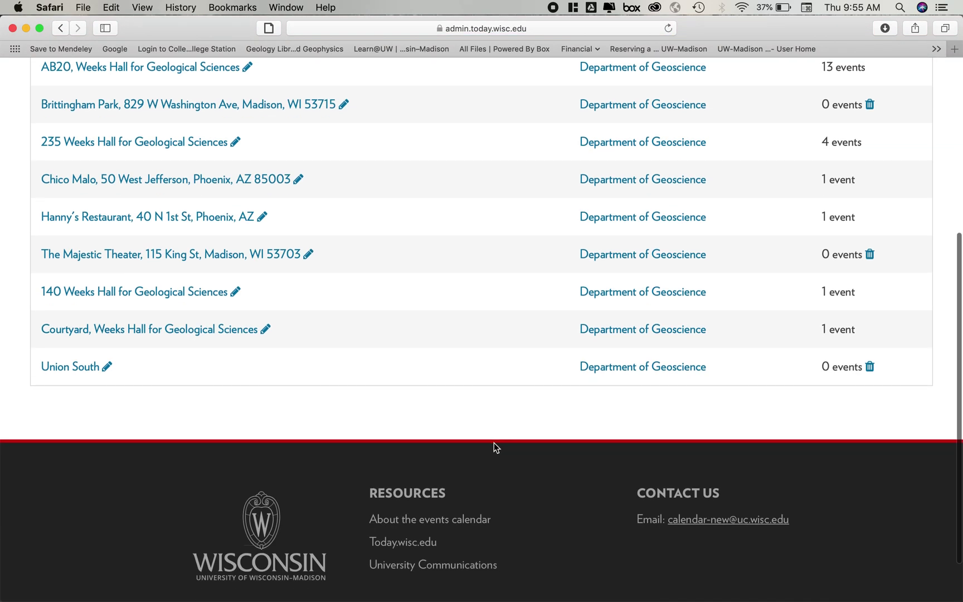
scroll(494, 443, up, 6)
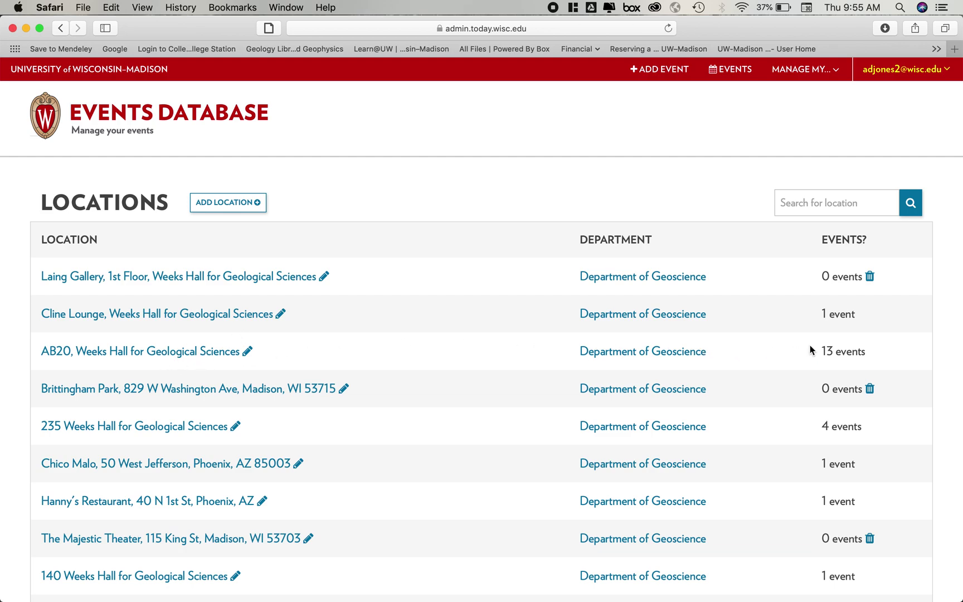
click(790, 72)
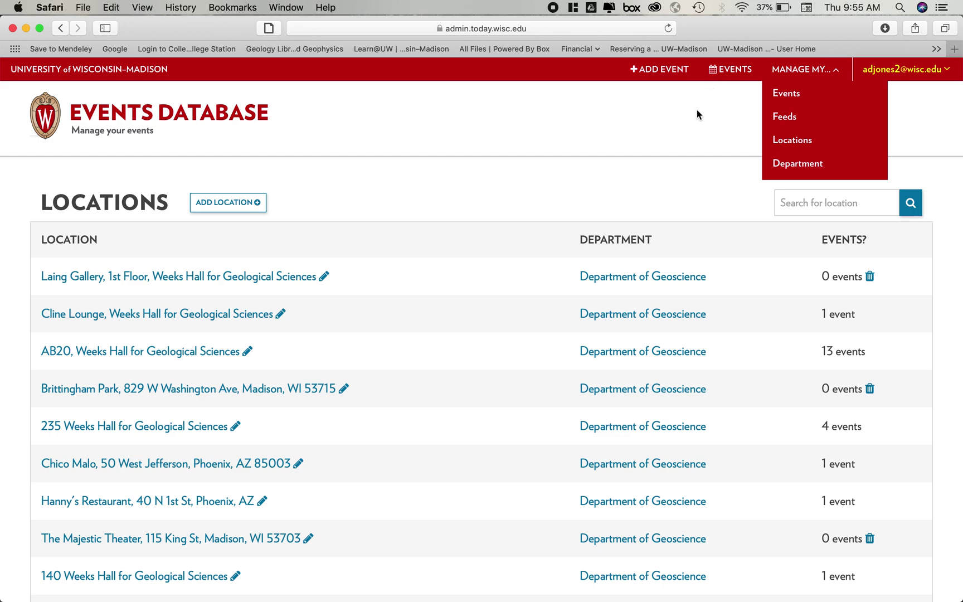
click(799, 76)
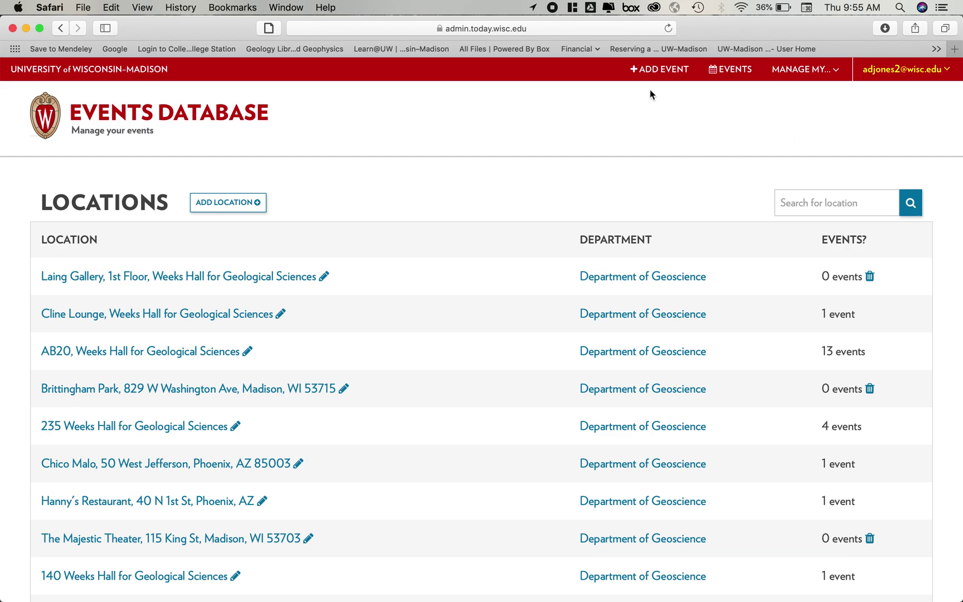
click(828, 75)
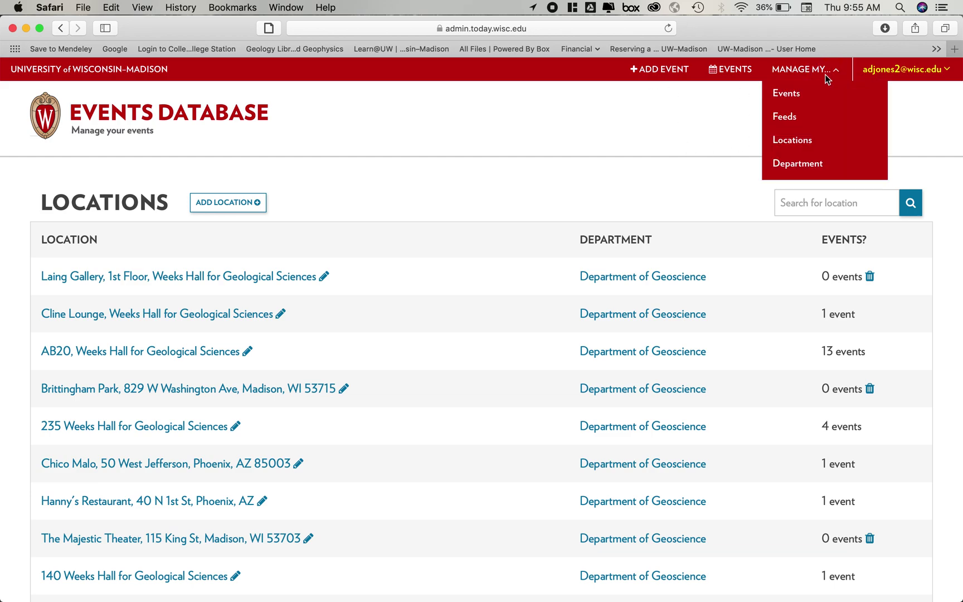
click(827, 77)
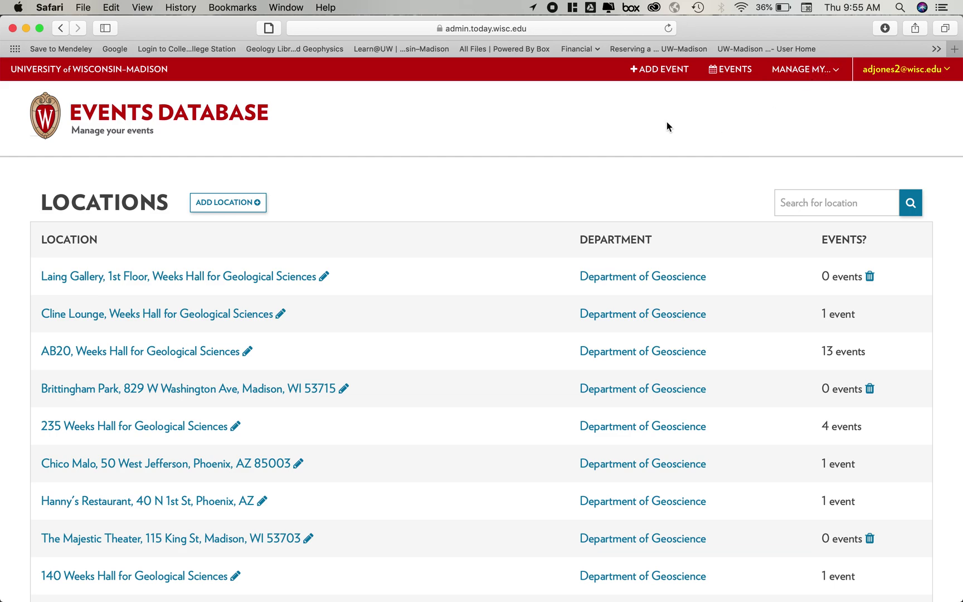
click(840, 70)
click(840, 70)
mouse_move(627, 593)
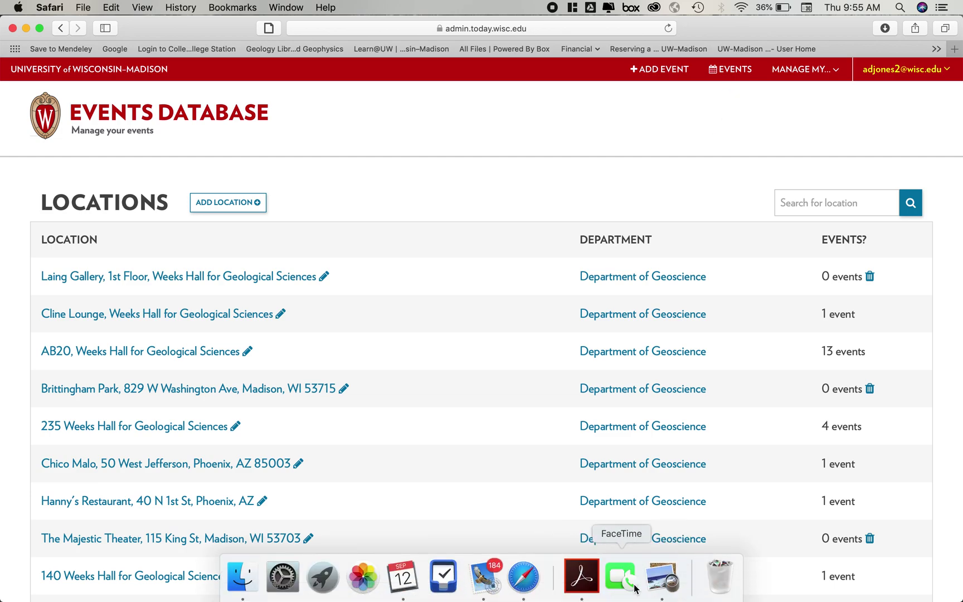